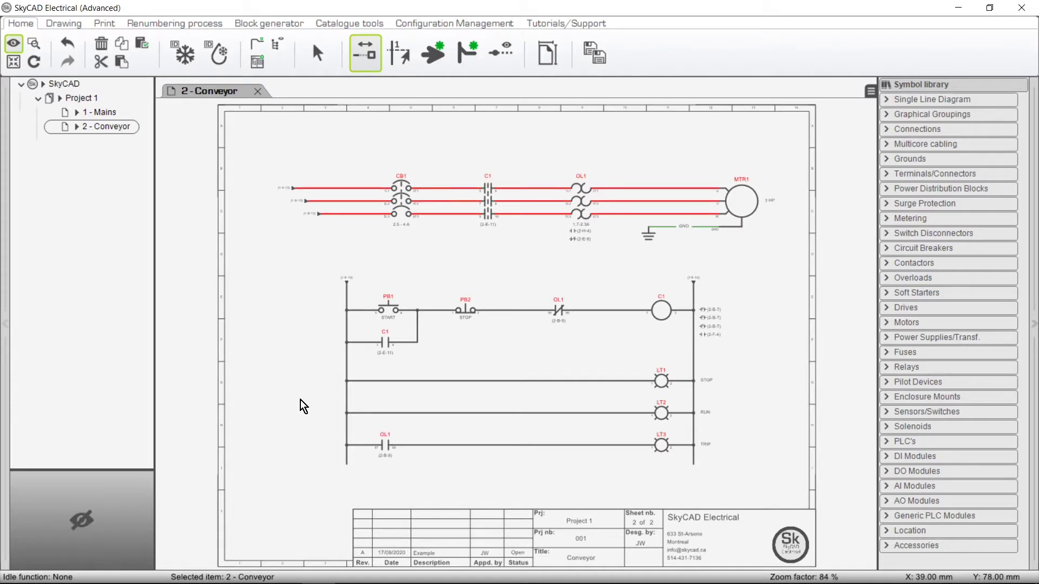
# Give STOP light LT1 the red 24 VAC/DC Automation Direct indicator ECX1051-24 from the catalogue.
pyautogui.scroll(5, 707, 406)
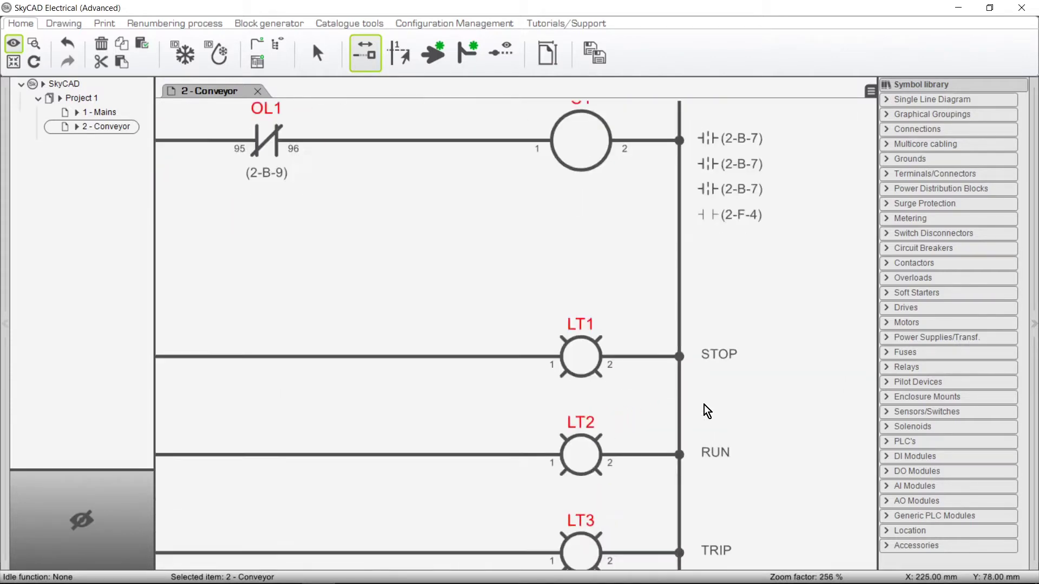
pyautogui.doubleClick(589, 351)
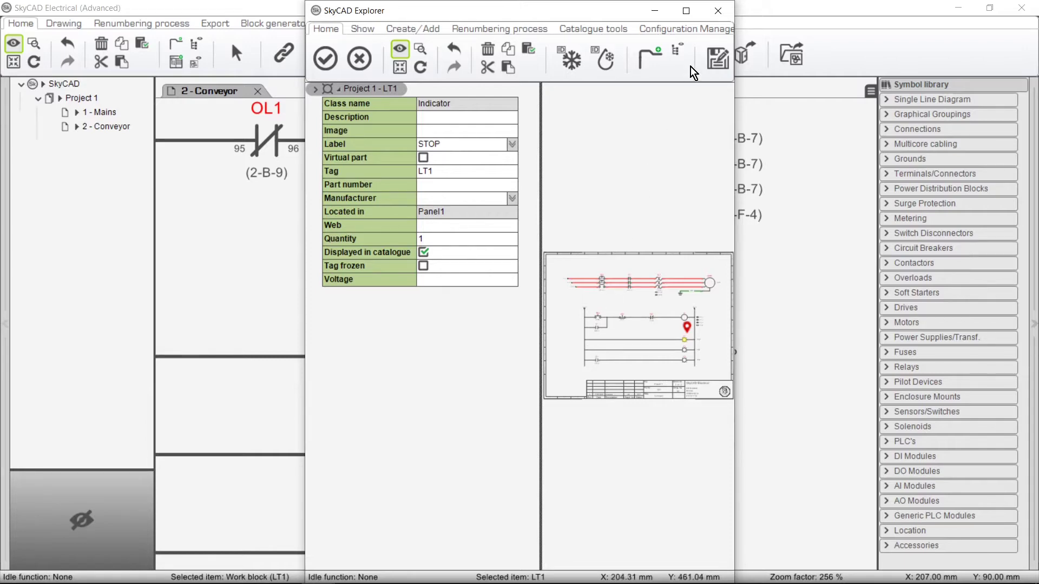
pyautogui.scroll(-5, 690, 69)
pyautogui.click(649, 65)
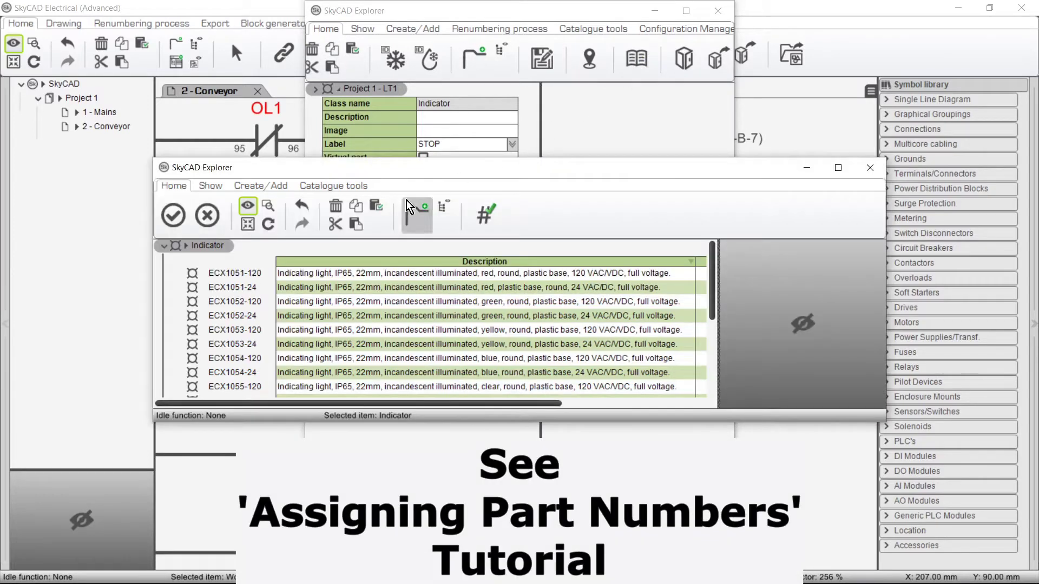
pyautogui.click(263, 287)
pyautogui.click(173, 216)
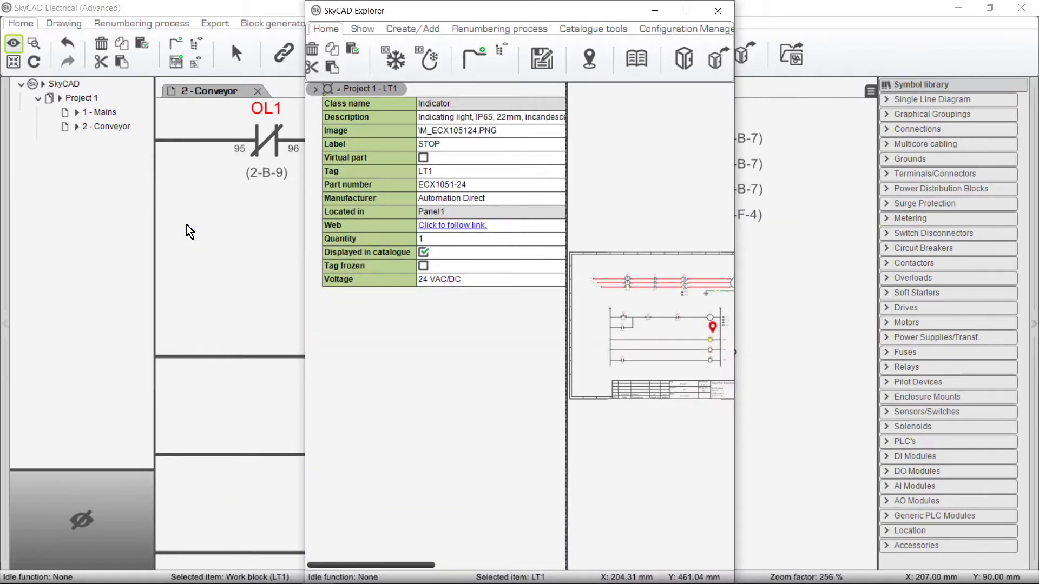
# Add a generic accessory to LT1 and expand its blank property table.
pyautogui.click(387, 31)
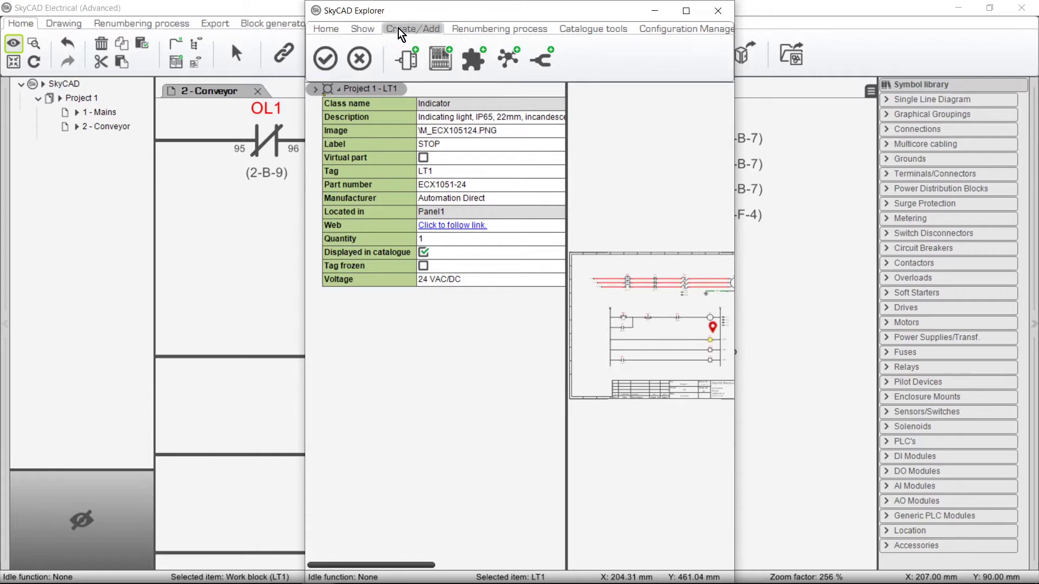
pyautogui.click(469, 64)
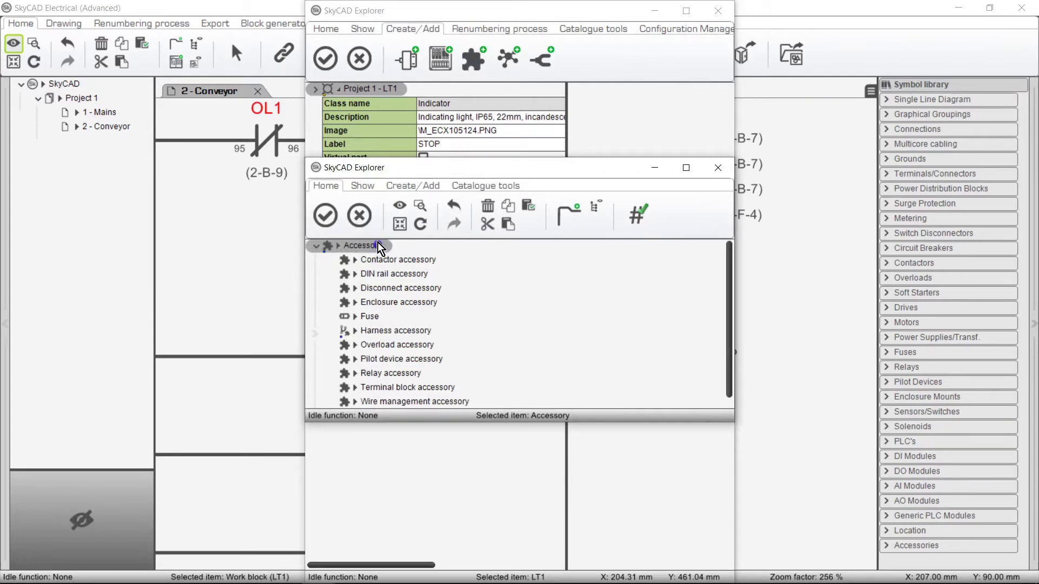
pyautogui.click(359, 216)
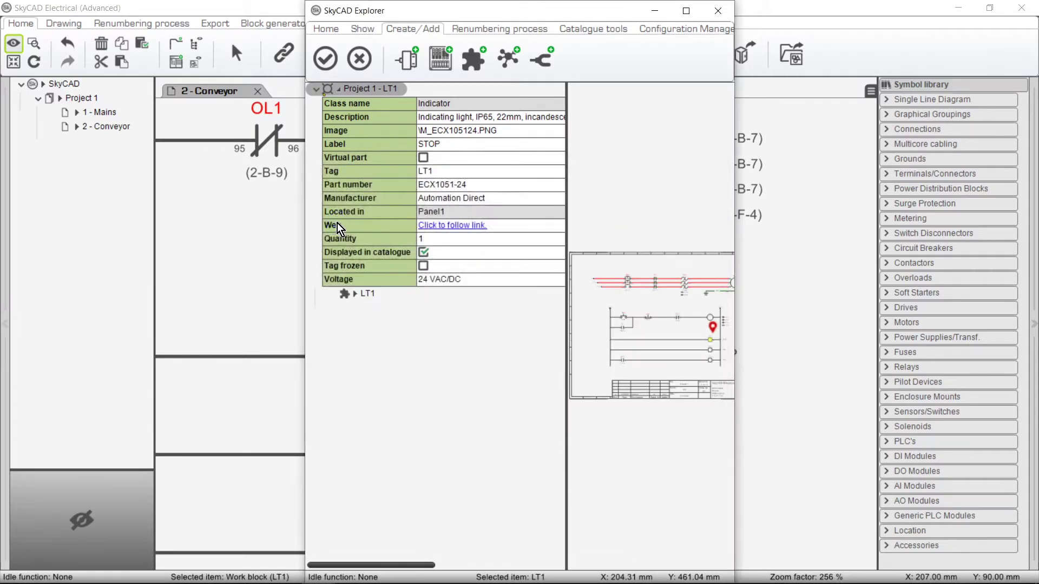
pyautogui.click(356, 296)
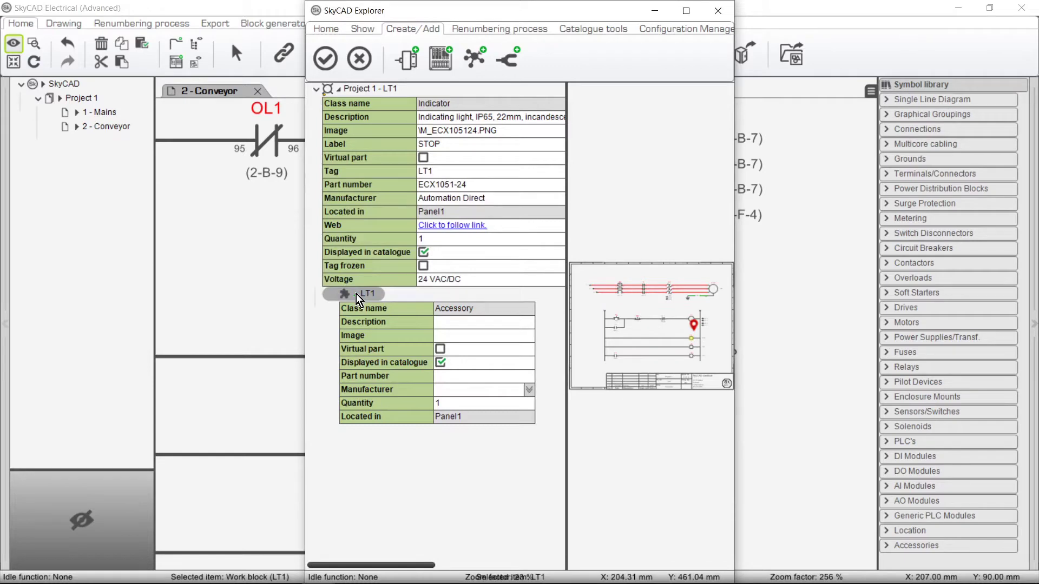
pyautogui.click(439, 376)
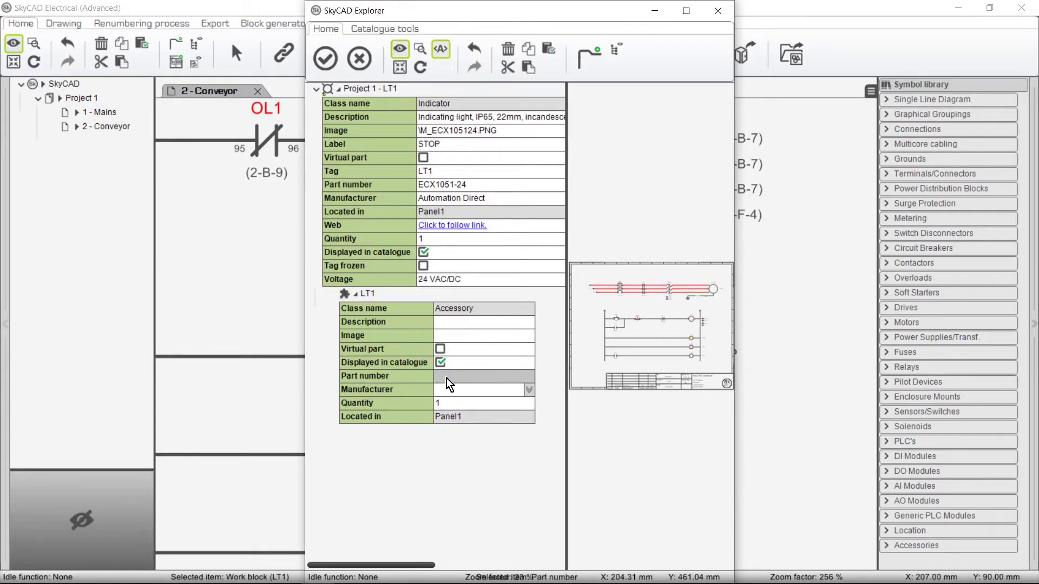
# Set LT1's accessory part number to ECX1670A-B, save it to the catalogue, and close Explorer.
pyautogui.write('ECX1670A-')
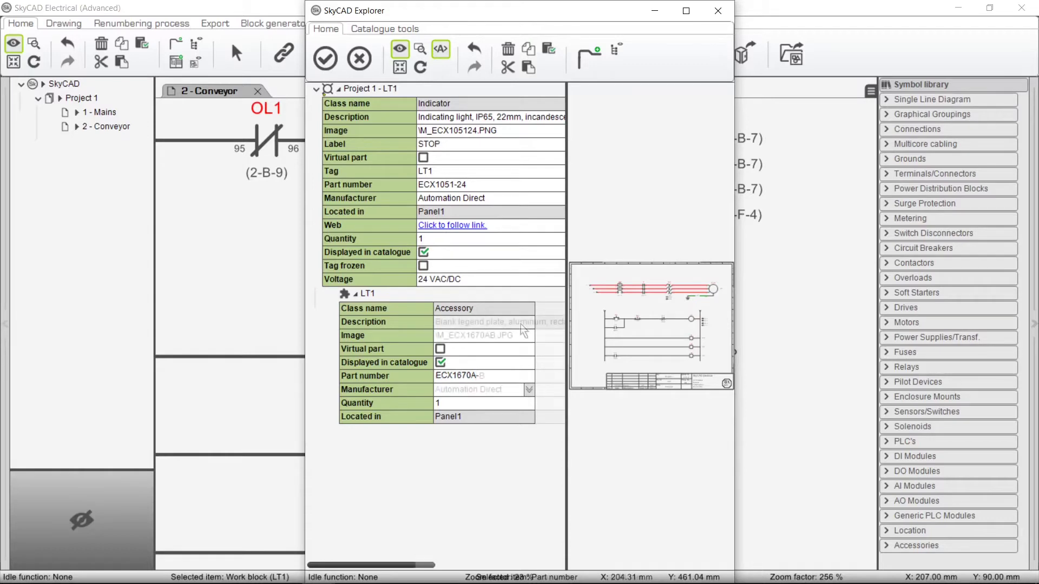
pyautogui.press('Return')
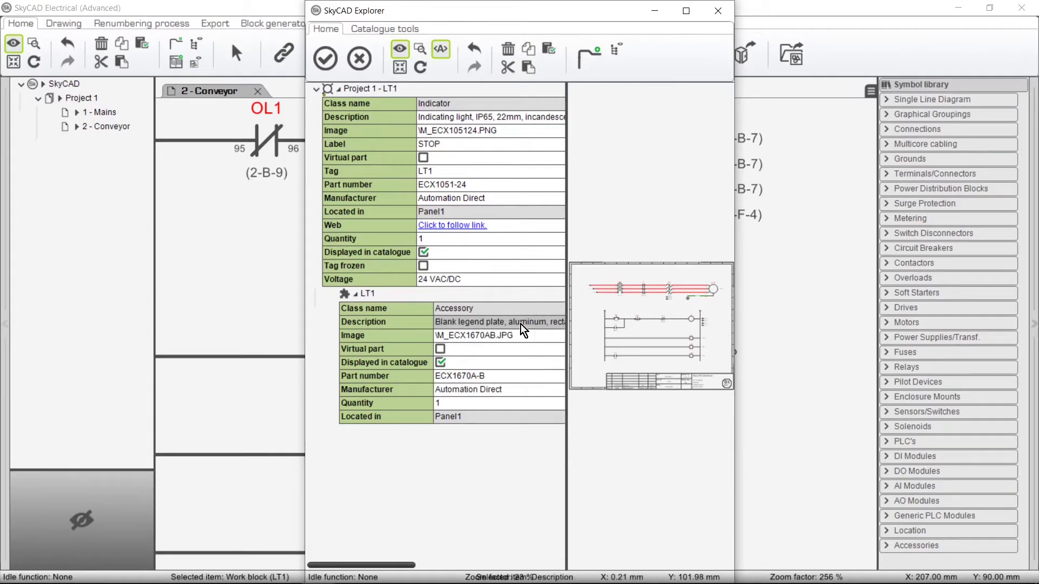
pyautogui.click(357, 294)
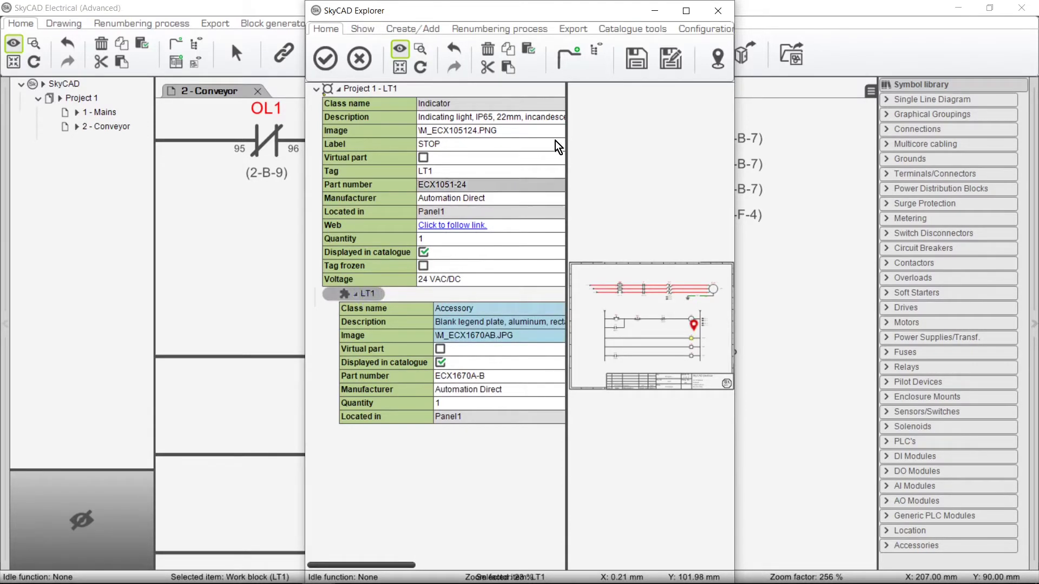
pyautogui.click(630, 67)
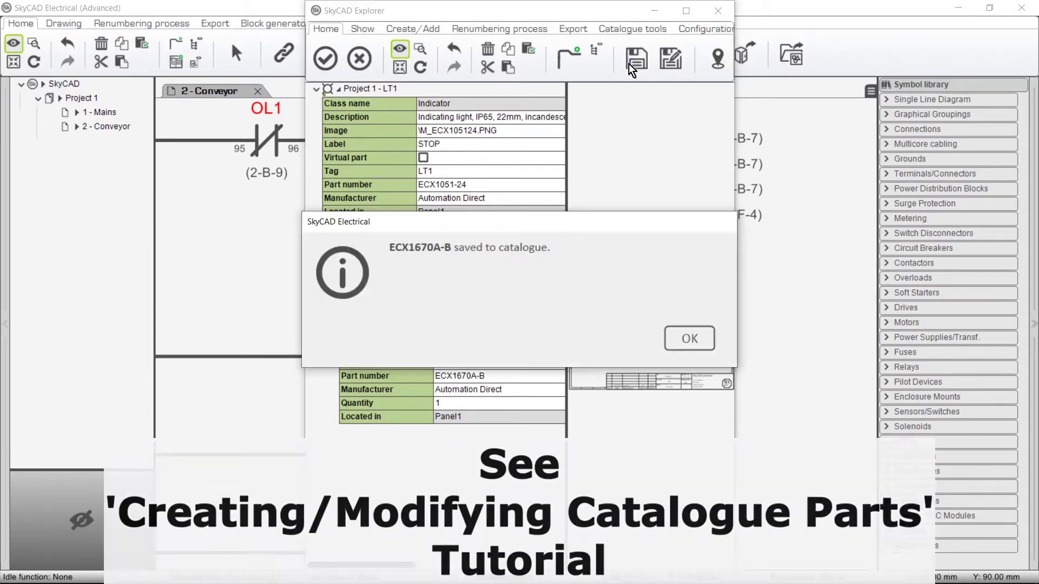
pyautogui.click(672, 339)
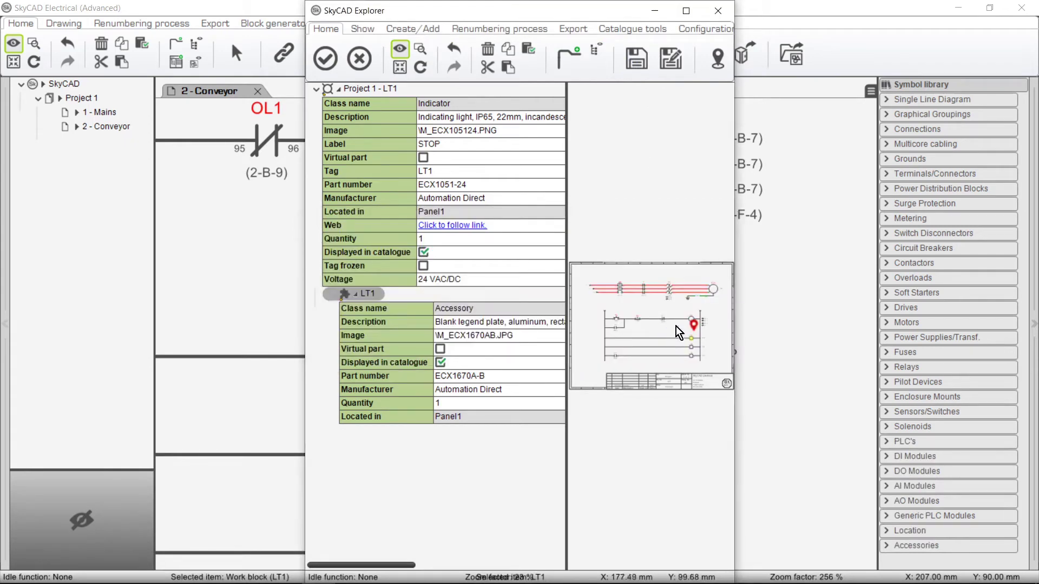
pyautogui.click(718, 10)
# Open the Project 1 parts list and select the LT1 Accessory and LT2 rows.
pyautogui.click(89, 98)
pyautogui.click(63, 24)
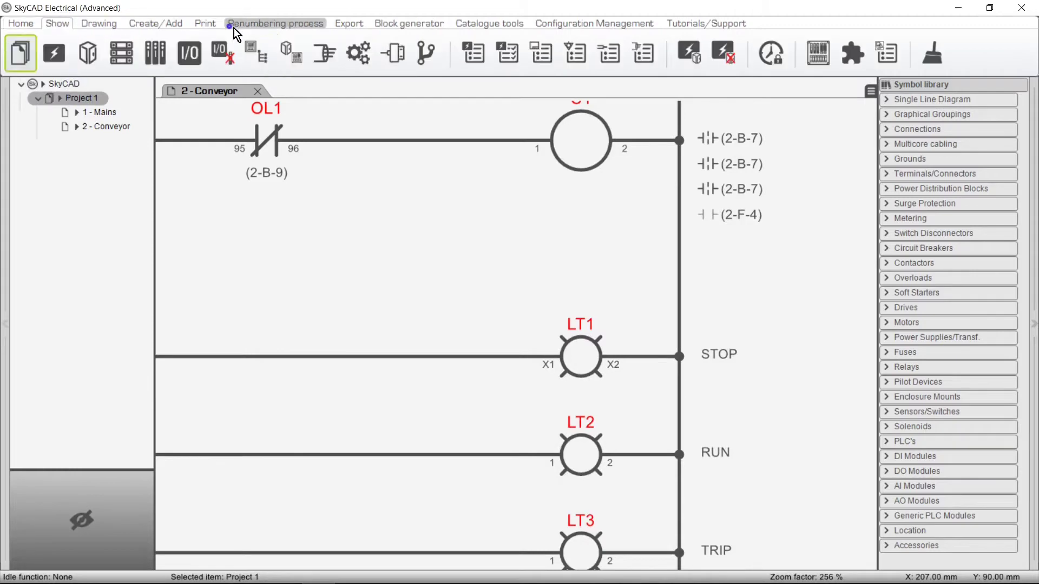
pyautogui.click(479, 53)
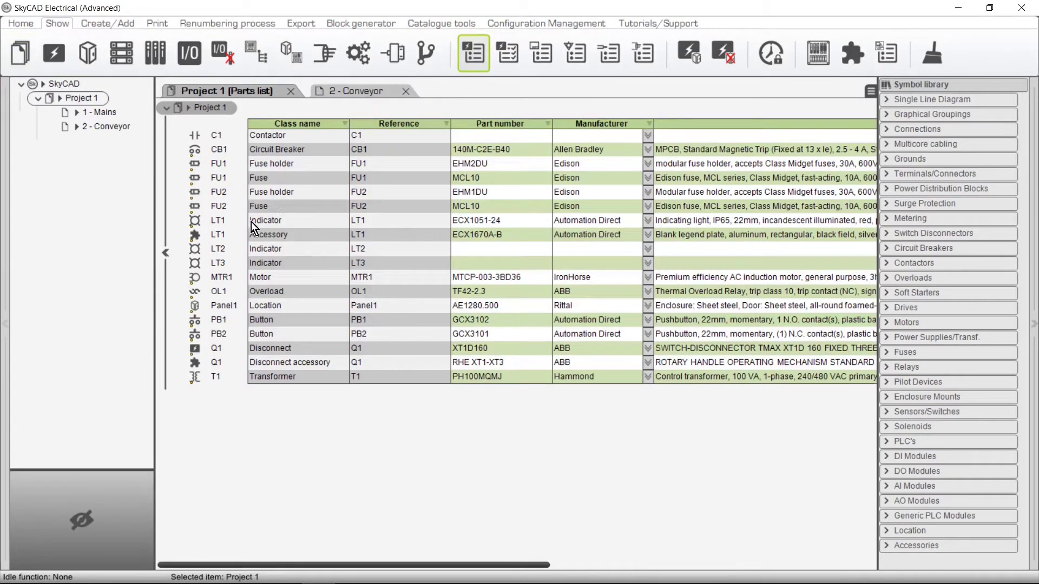
pyautogui.click(235, 238)
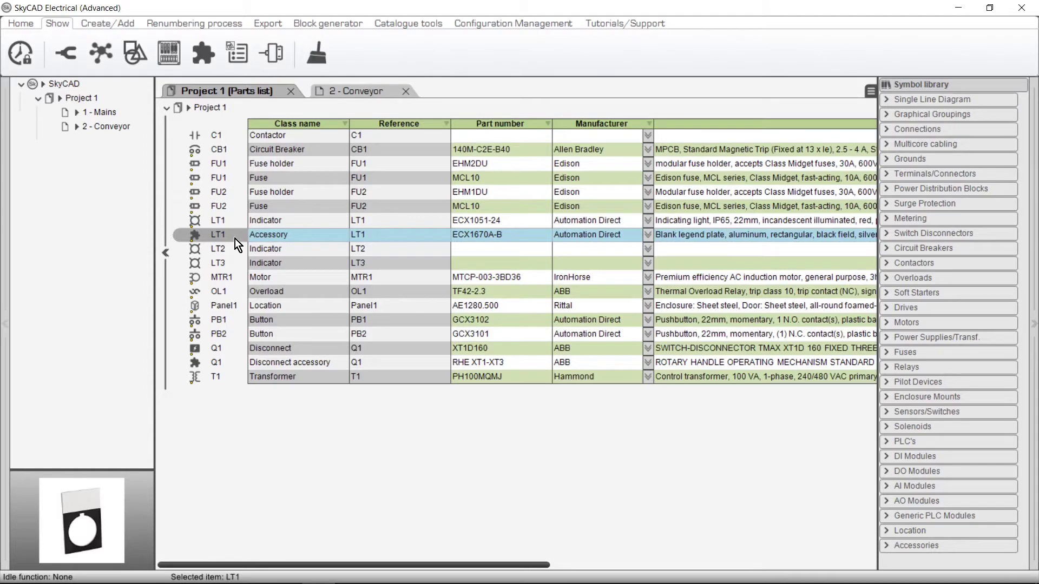
pyautogui.click(233, 250)
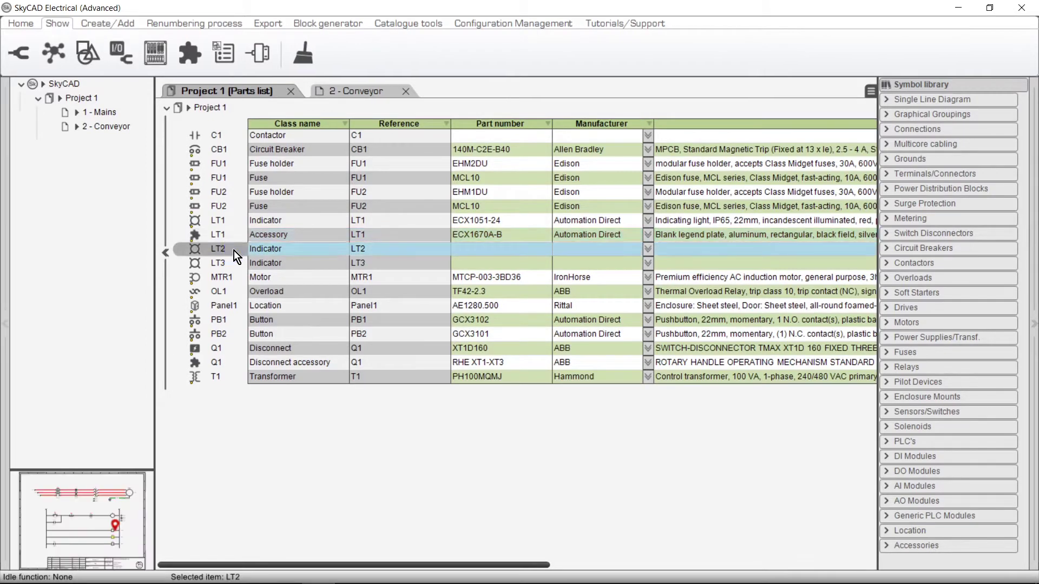
# Give RUN light LT2 the green 24 VAC/DC indicator ECX1052-24 from the catalogue.
pyautogui.rightClick(234, 251)
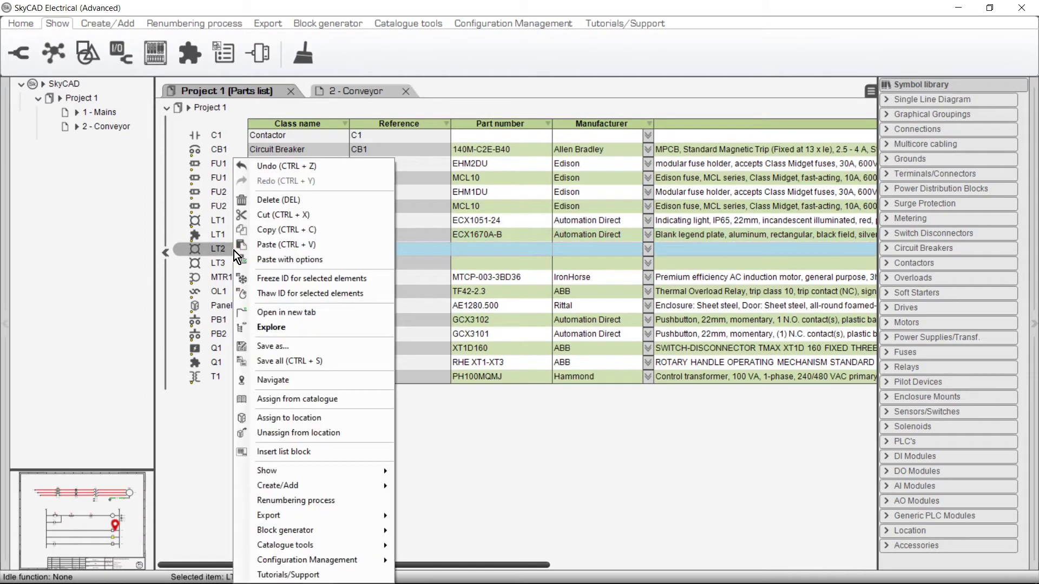
pyautogui.click(354, 398)
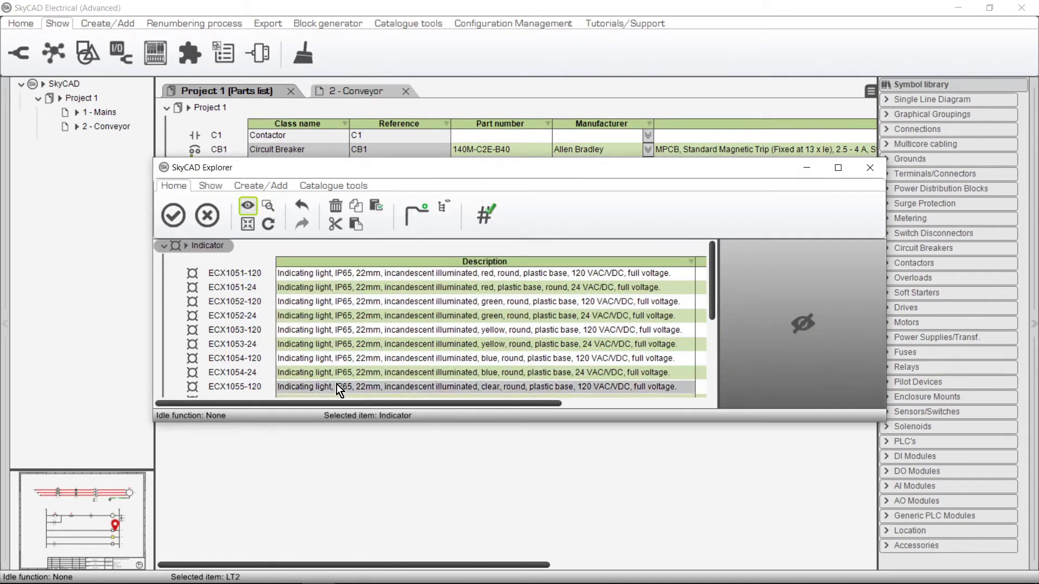
pyautogui.click(264, 316)
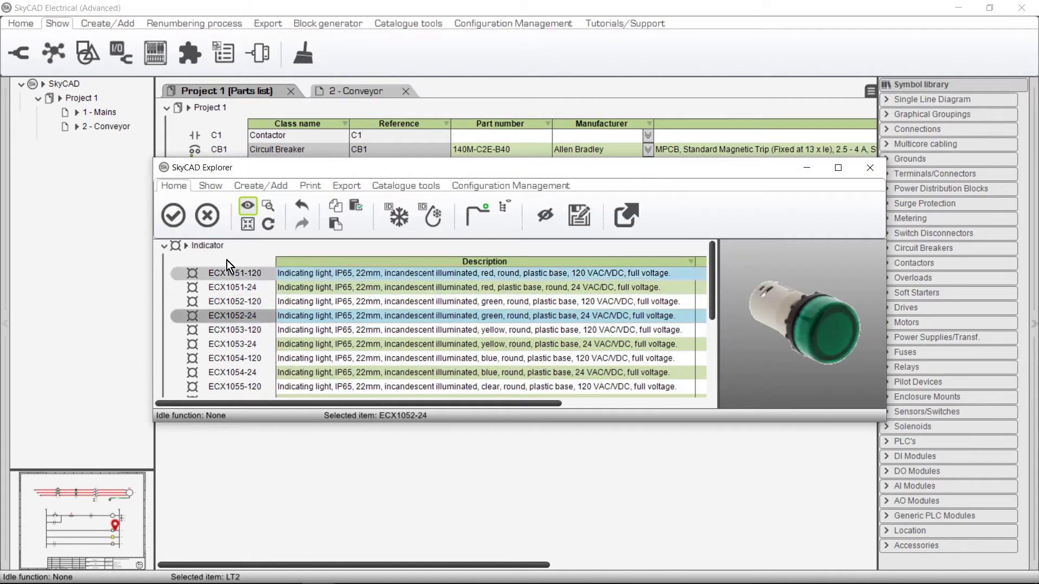
pyautogui.click(185, 219)
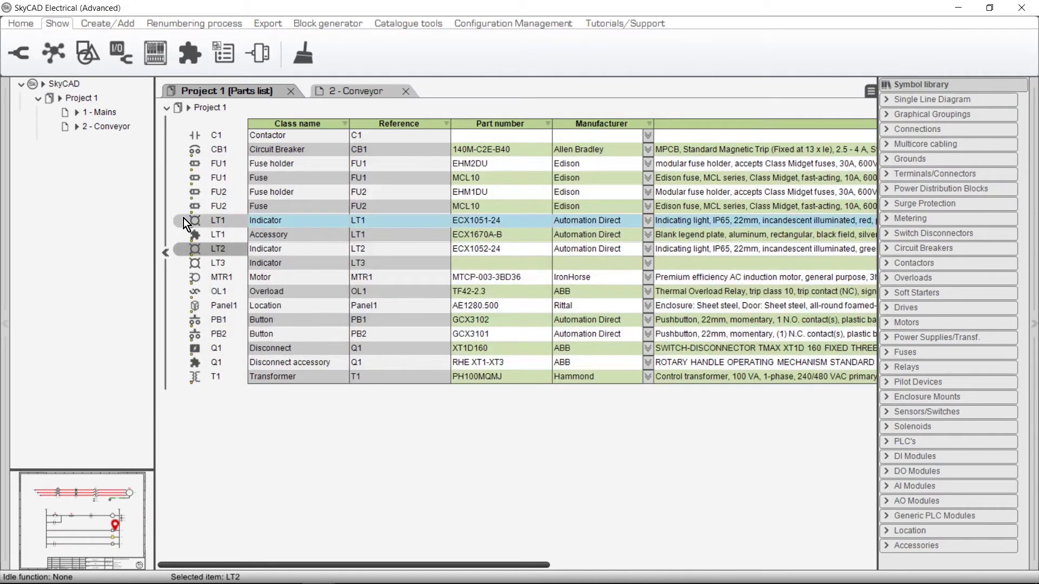
pyautogui.doubleClick(208, 247)
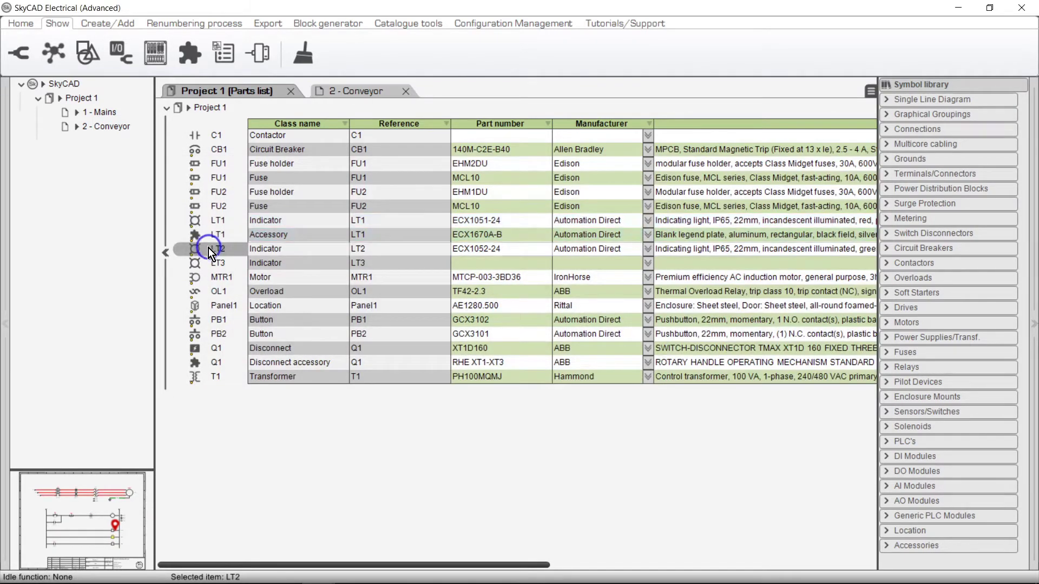
# Add a generic accessory to LT2 and expand its properties.
pyautogui.click(420, 30)
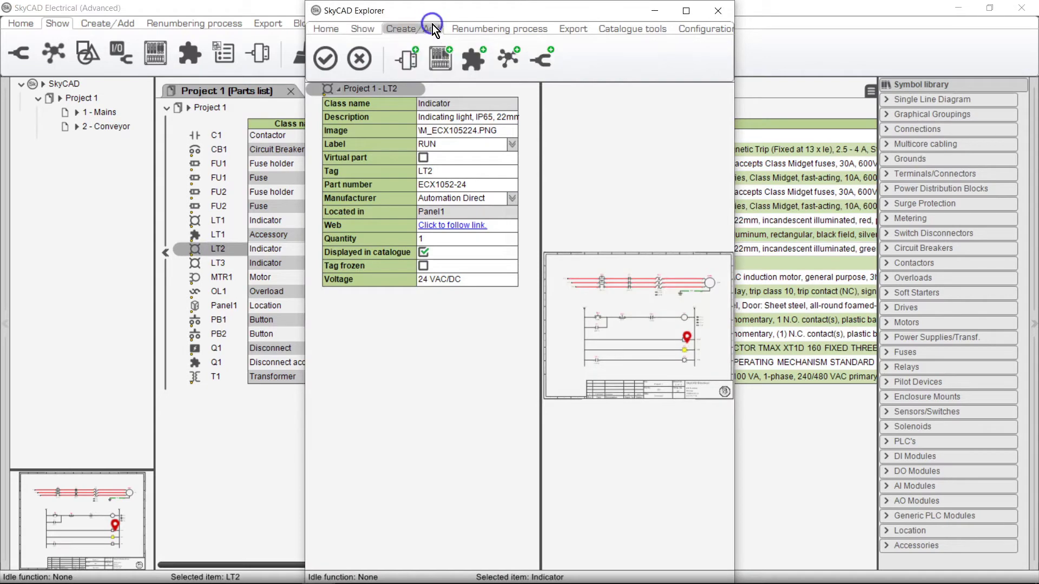
pyautogui.click(463, 61)
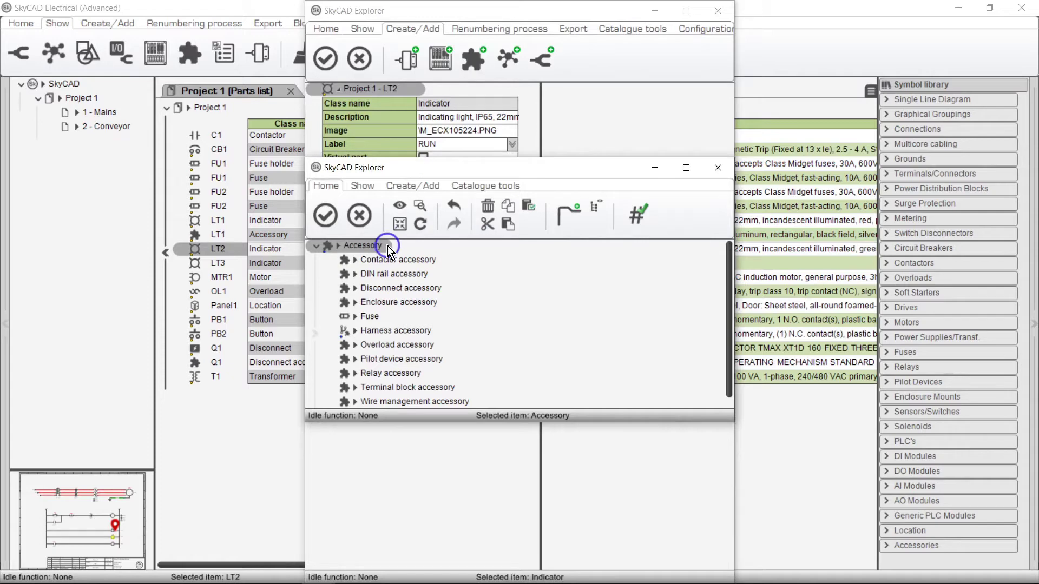
pyautogui.click(333, 219)
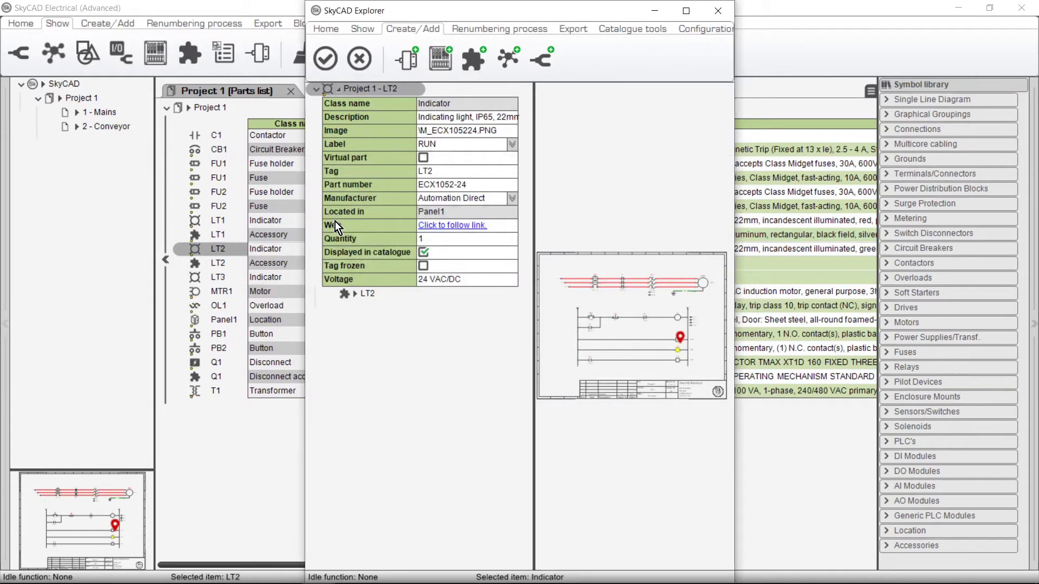
pyautogui.click(357, 295)
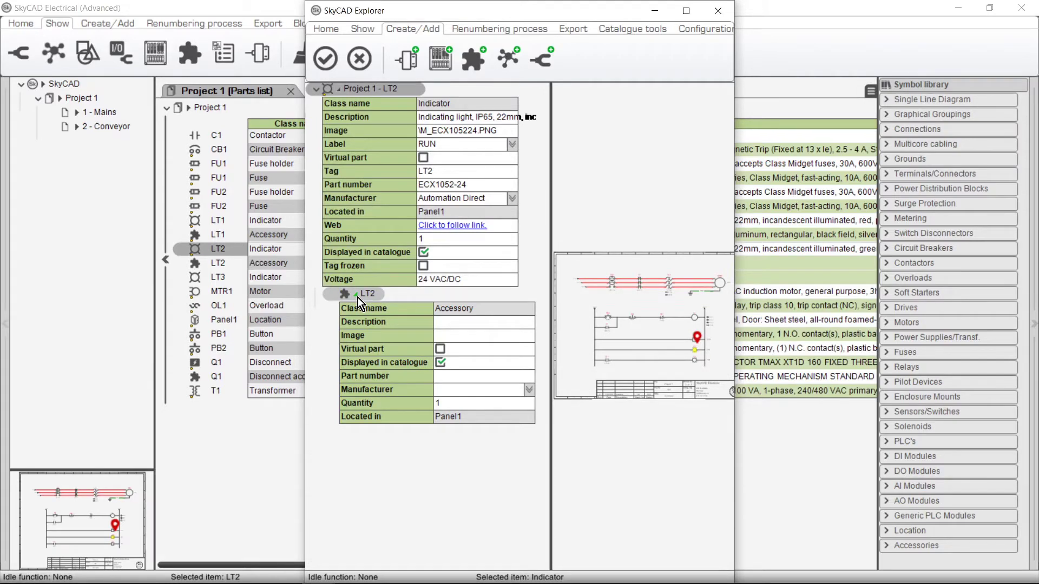
# Assign LT2's accessory the ECX1670A-B legend plate from the catalogue.
pyautogui.rightClick(371, 298)
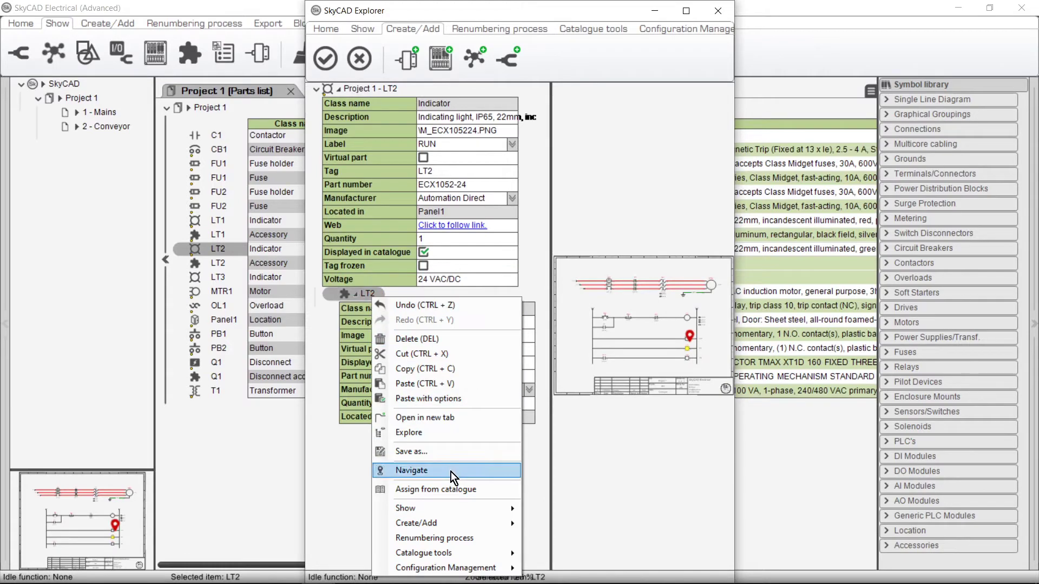
pyautogui.click(459, 490)
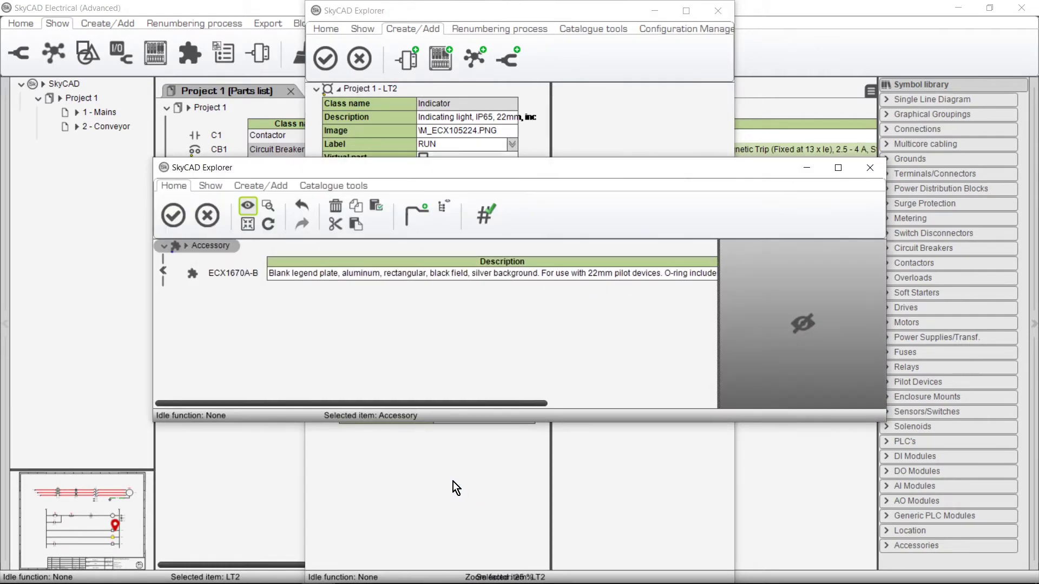
pyautogui.click(250, 275)
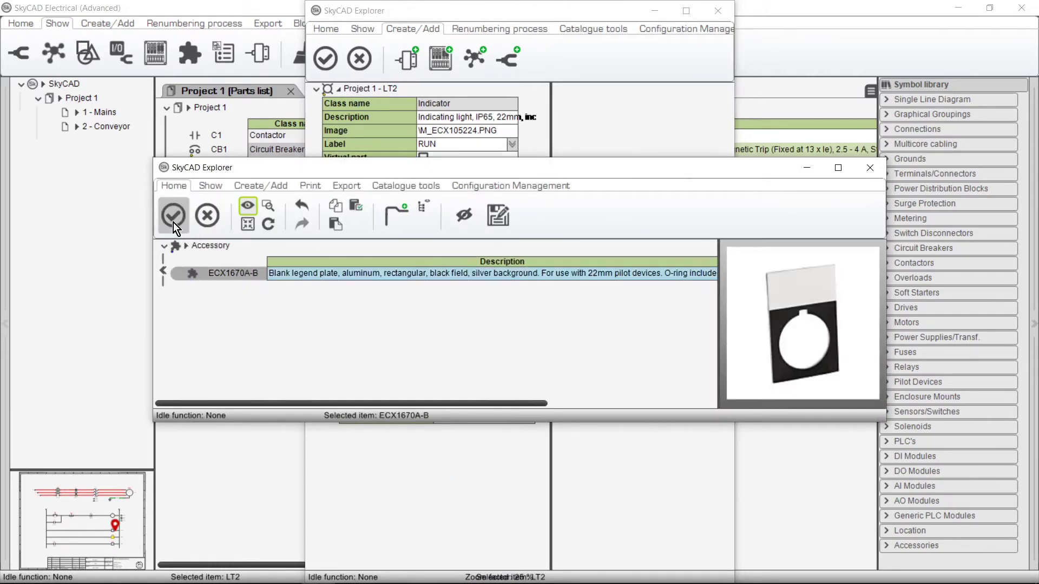
pyautogui.click(173, 216)
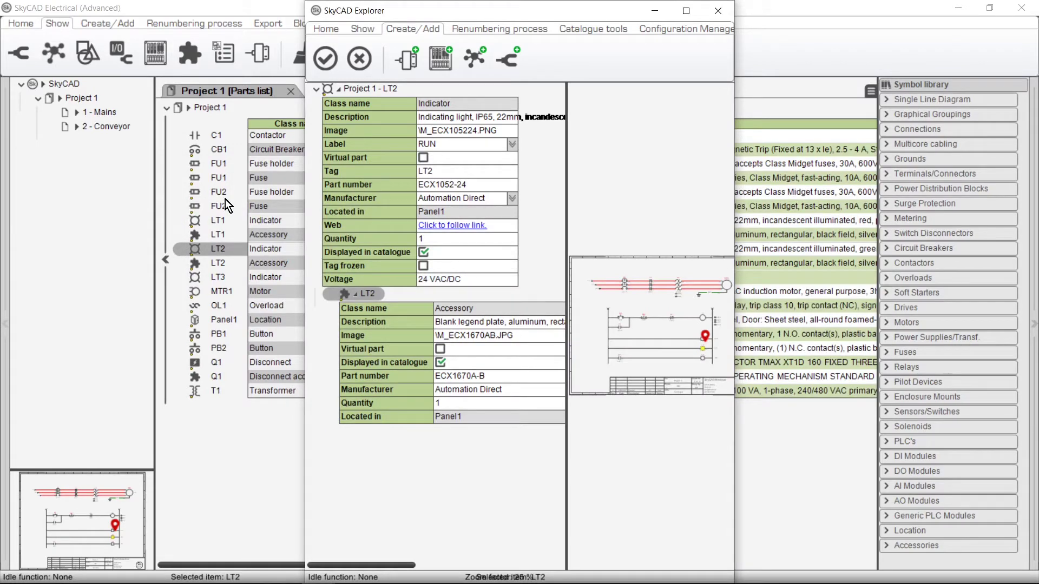
# Save LT2's ECX1052-24 indicator to the catalogue and close Explorer back to the parts list.
pyautogui.click(359, 90)
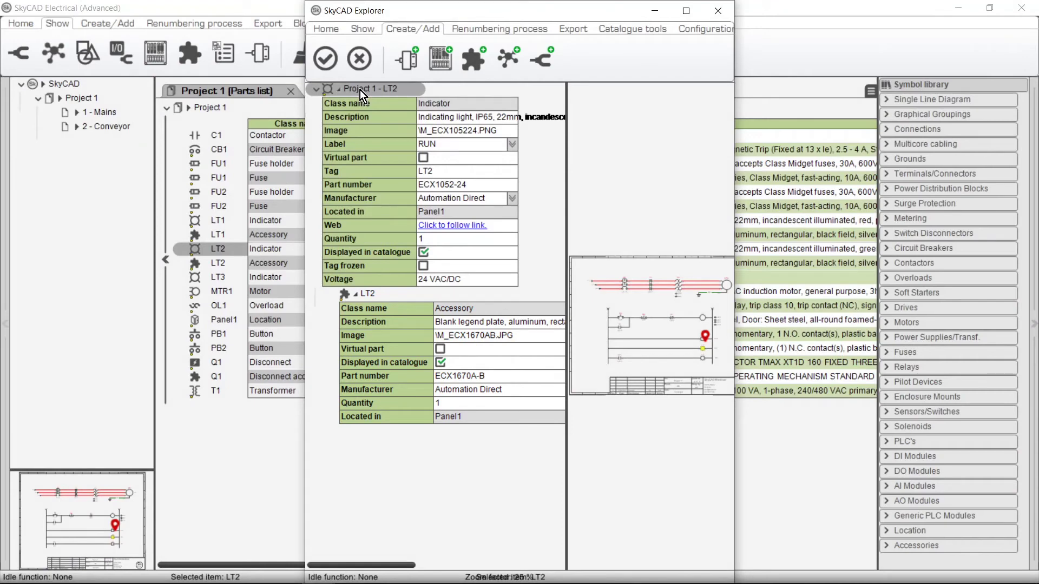
pyautogui.click(326, 29)
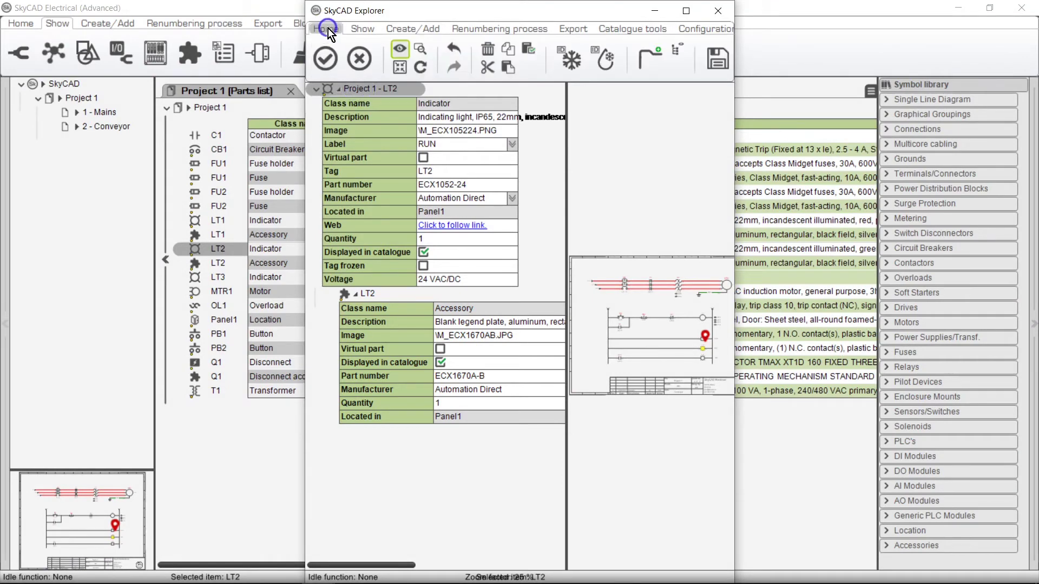
pyautogui.click(704, 66)
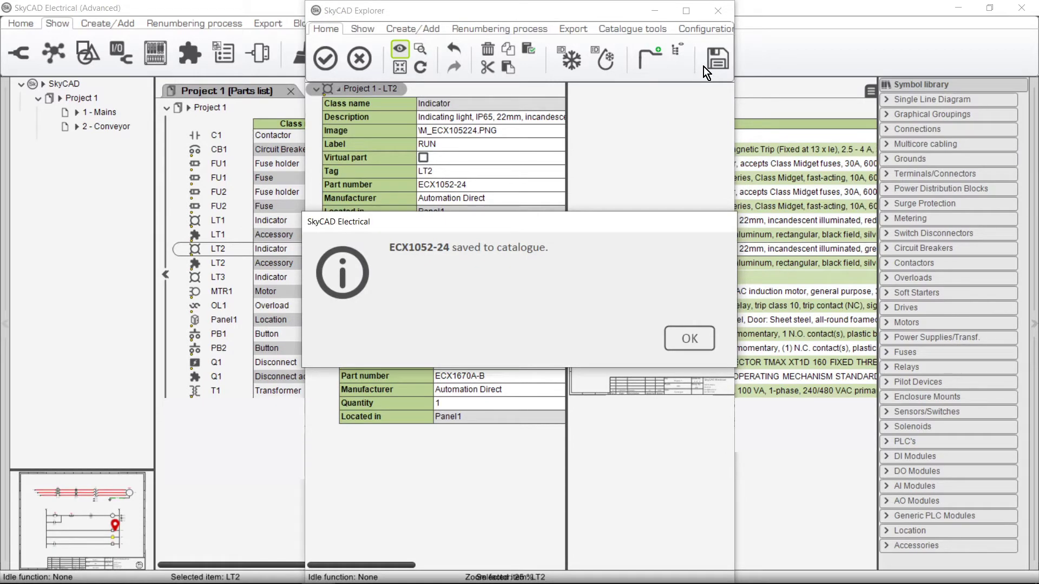
pyautogui.click(703, 335)
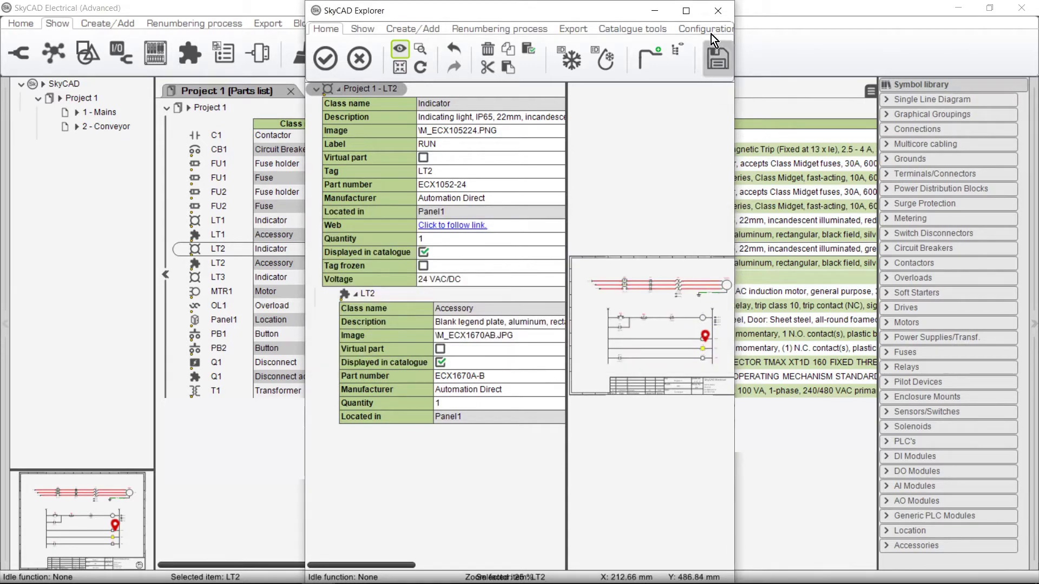
pyautogui.click(717, 11)
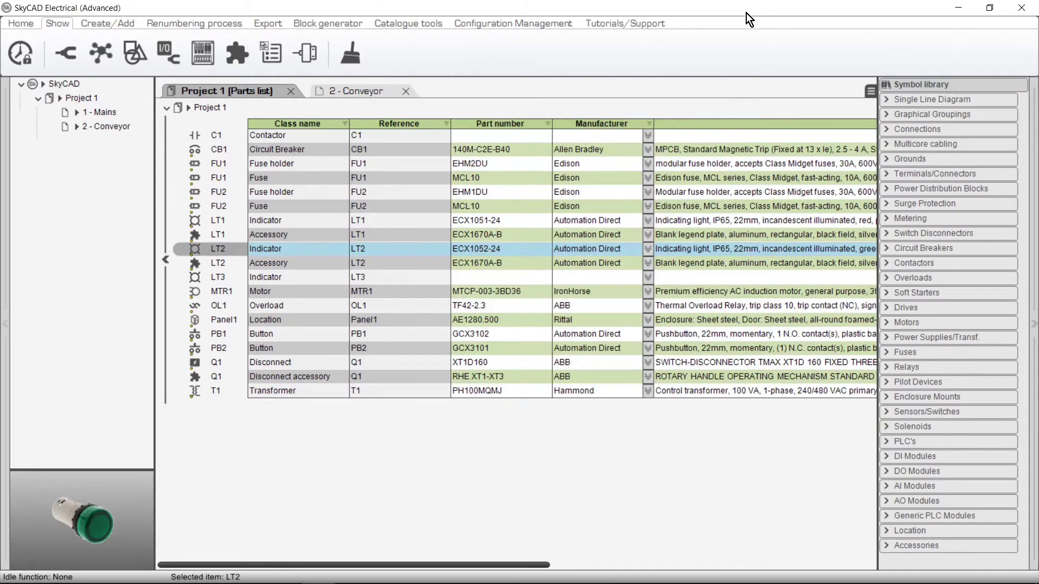
# Assign LT3 the green 24 VAC/DC indicator ECX1052-24 from the catalogue and select its accessory row.
pyautogui.click(225, 279)
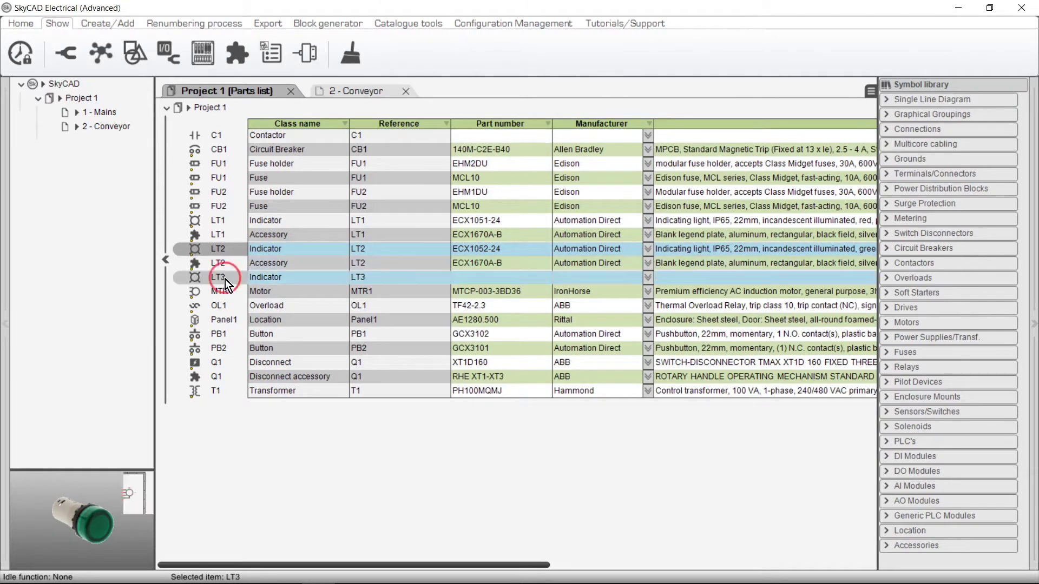
pyautogui.rightClick(225, 279)
pyautogui.click(310, 401)
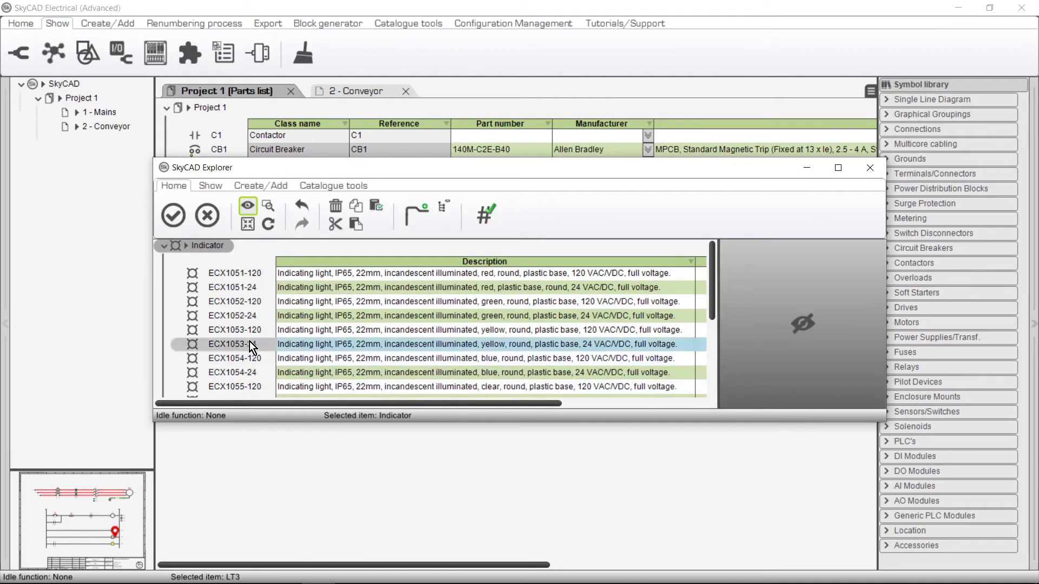
pyautogui.click(250, 321)
pyautogui.click(180, 216)
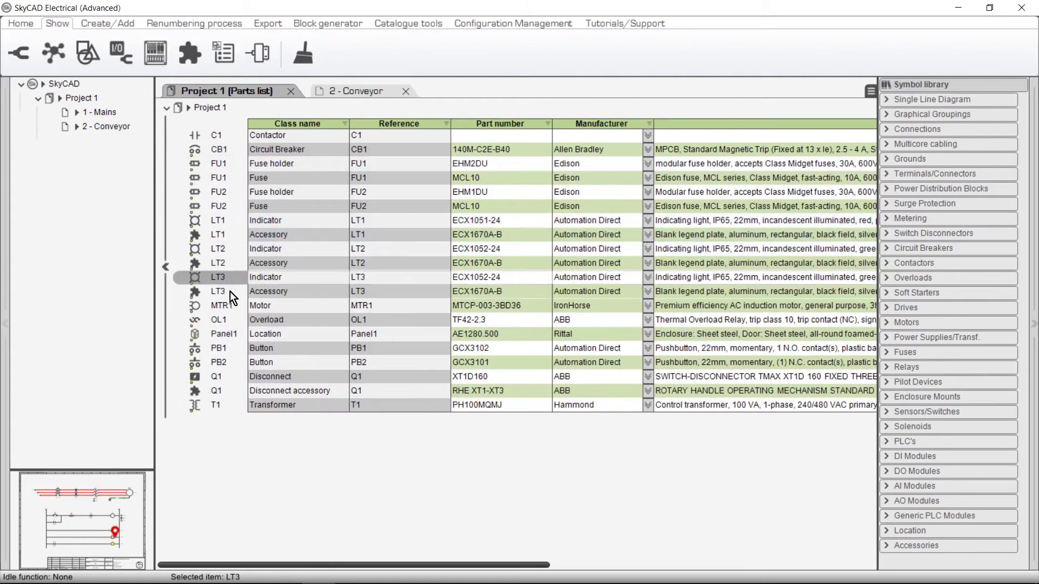
pyautogui.click(229, 293)
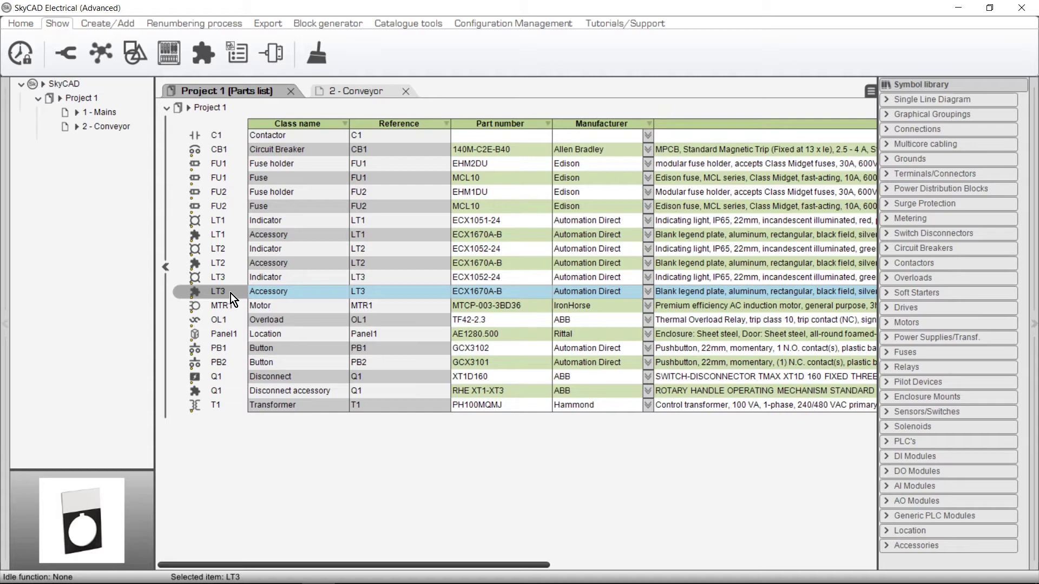
# Delete the legend plate accessory from LT3.
pyautogui.rightClick(230, 293)
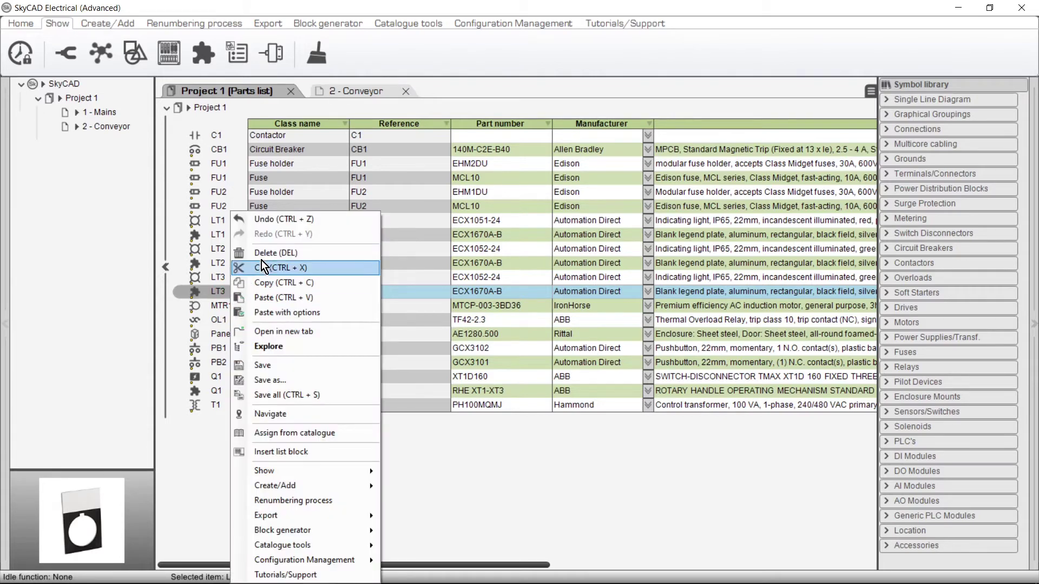
pyautogui.click(263, 252)
pyautogui.click(230, 278)
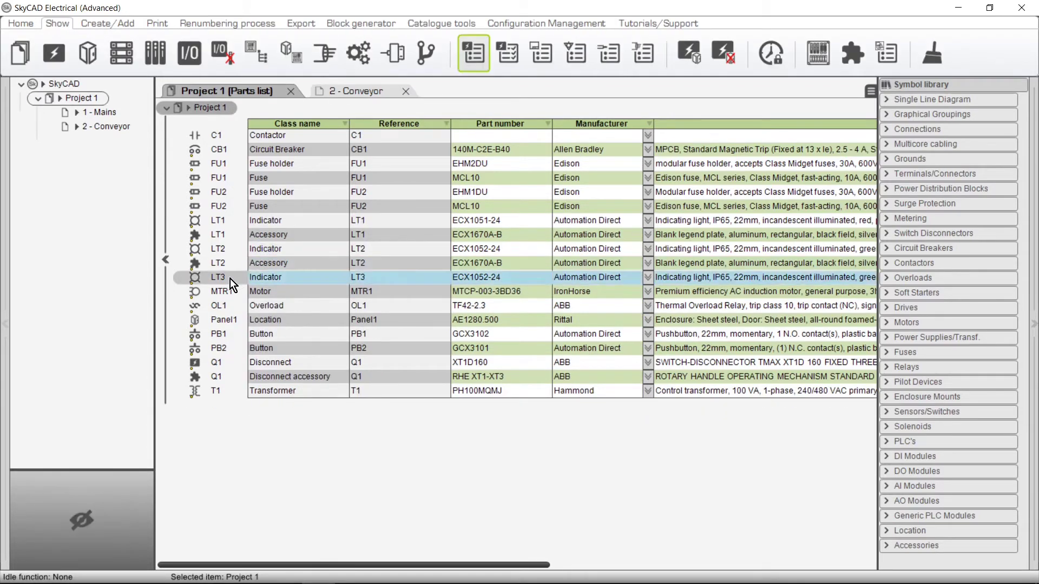
# Save LT3's ECX1052-24 indicator to the catalogue and return to the Conveyor sheet.
pyautogui.rightClick(229, 278)
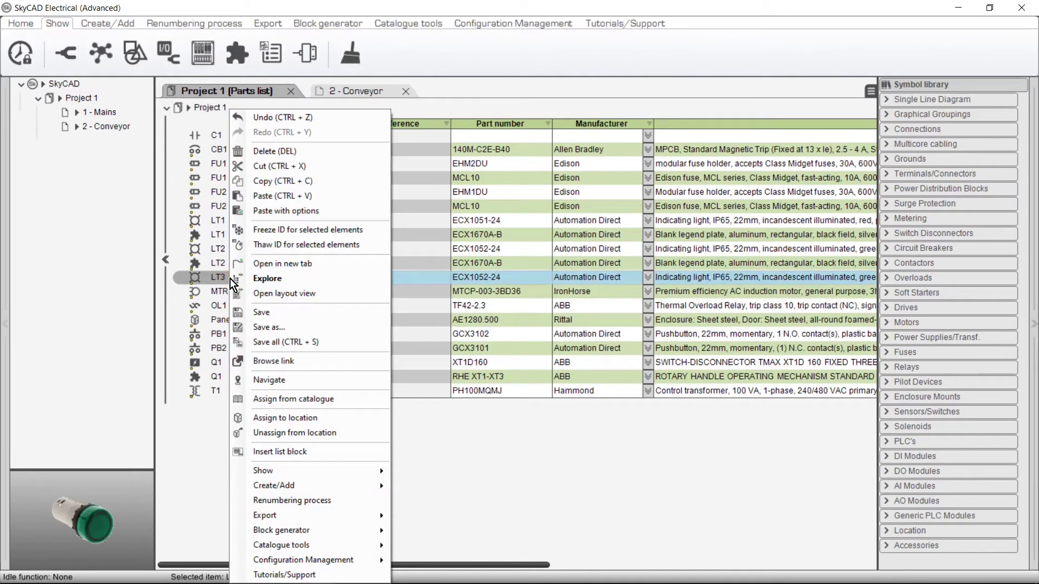
pyautogui.click(240, 315)
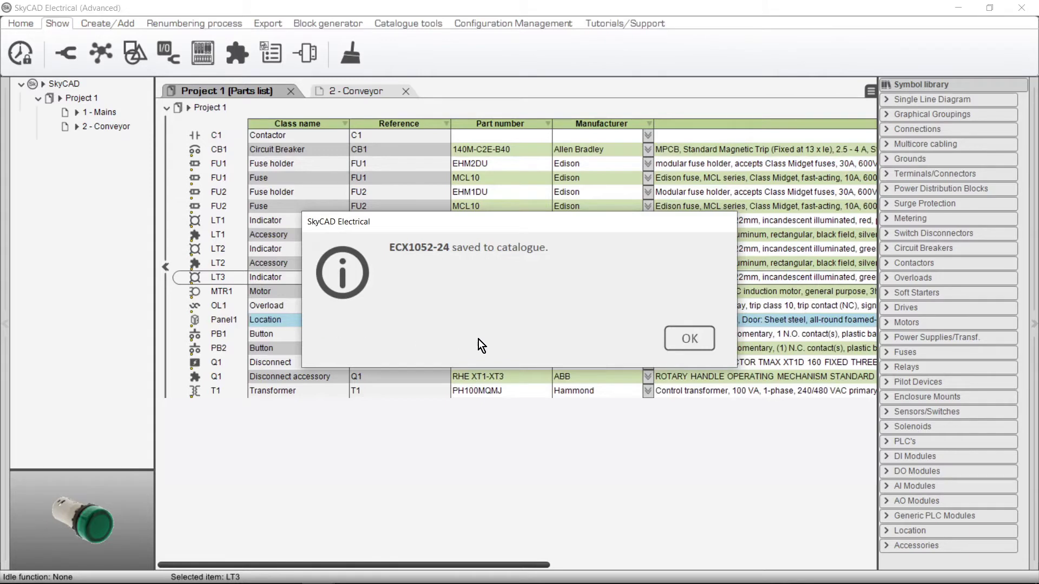
pyautogui.click(679, 339)
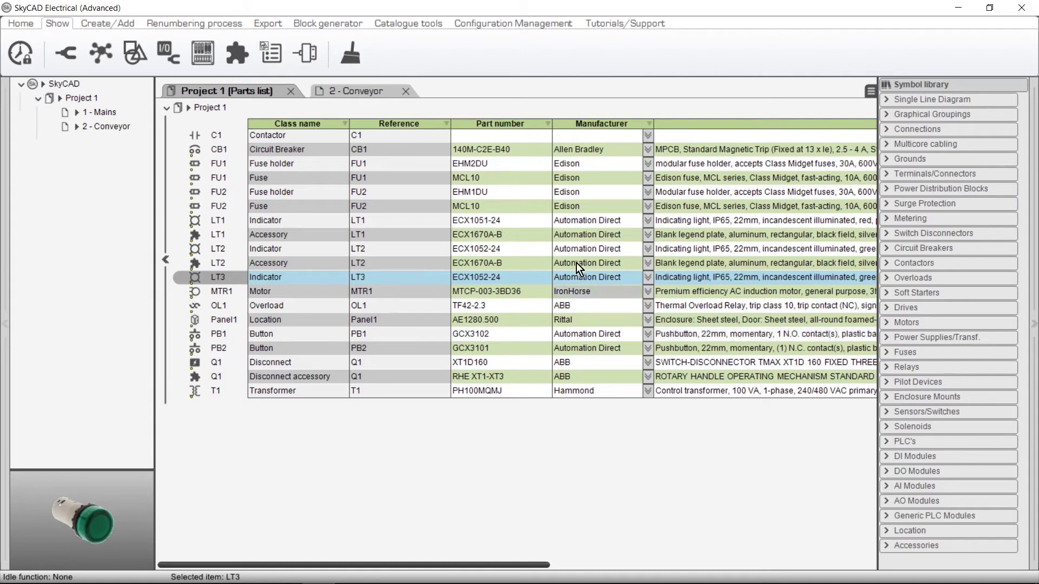
pyautogui.click(385, 93)
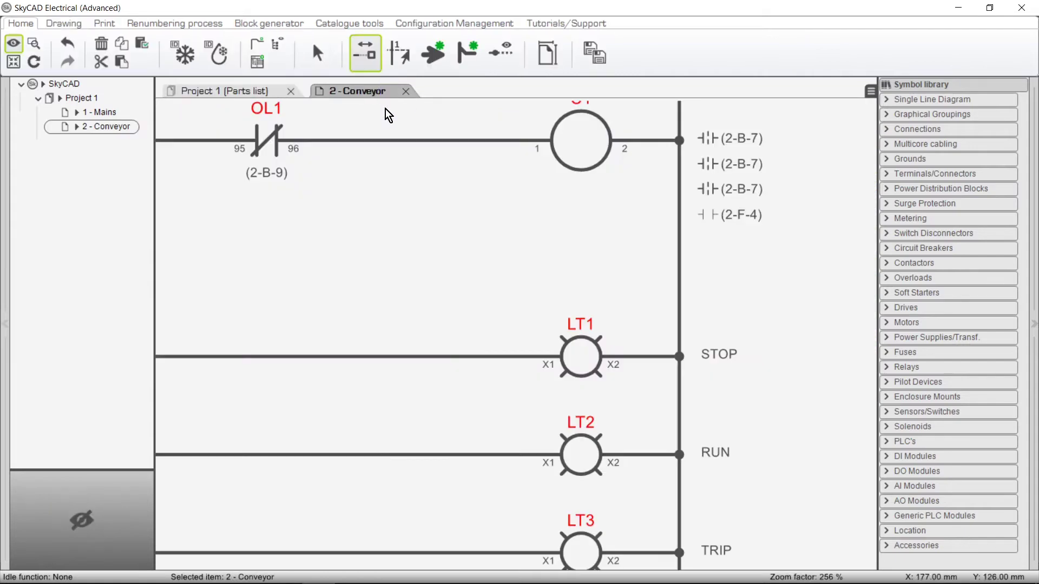
# Select contactor C1 on the Conveyor schematic and assign it catalogue part AF09-30-10-13.
pyautogui.scroll(-5, 387, 115)
pyautogui.scroll(2, 526, 355)
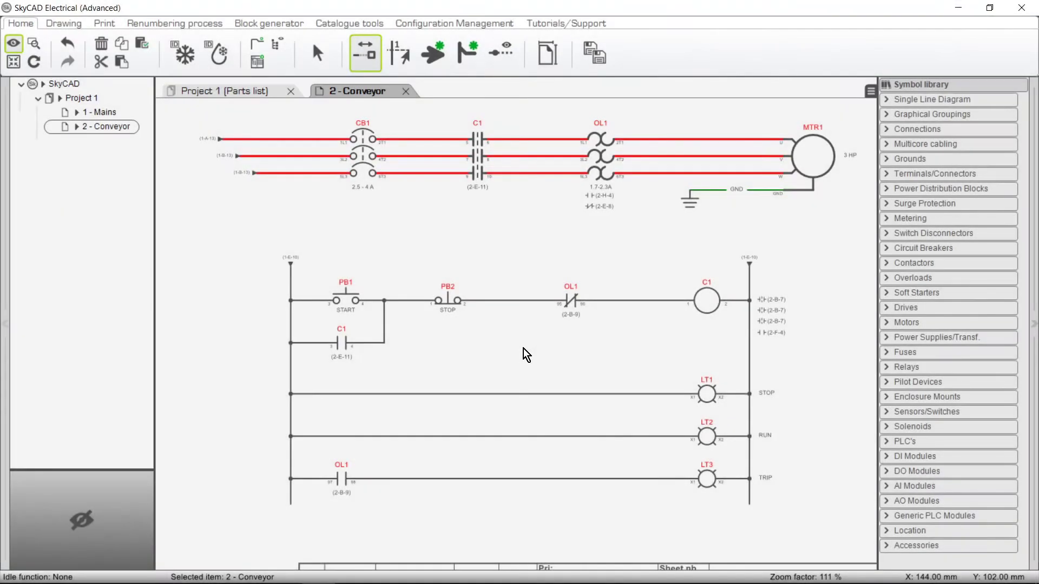
pyautogui.click(476, 161)
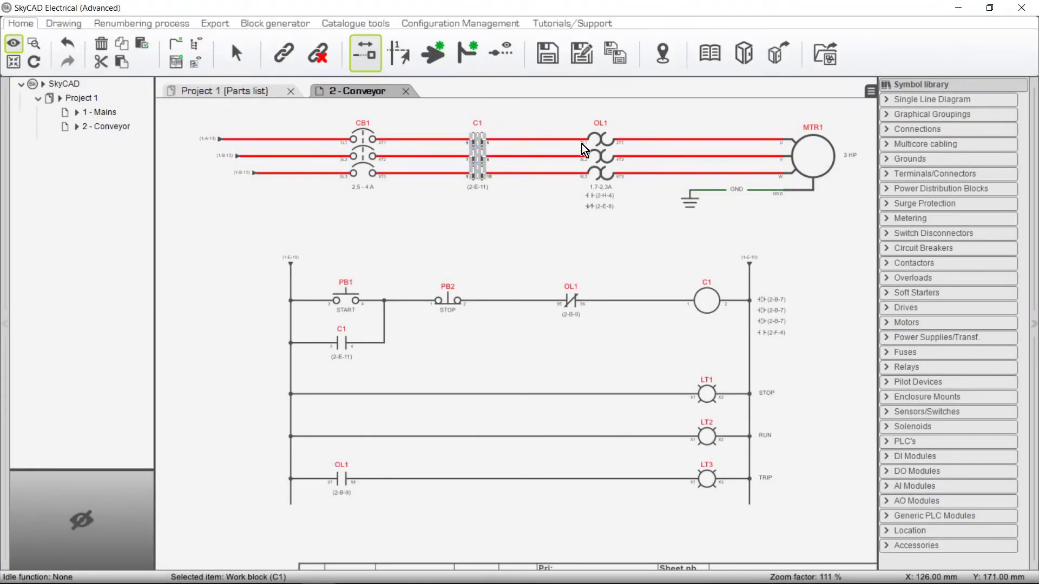
pyautogui.click(698, 67)
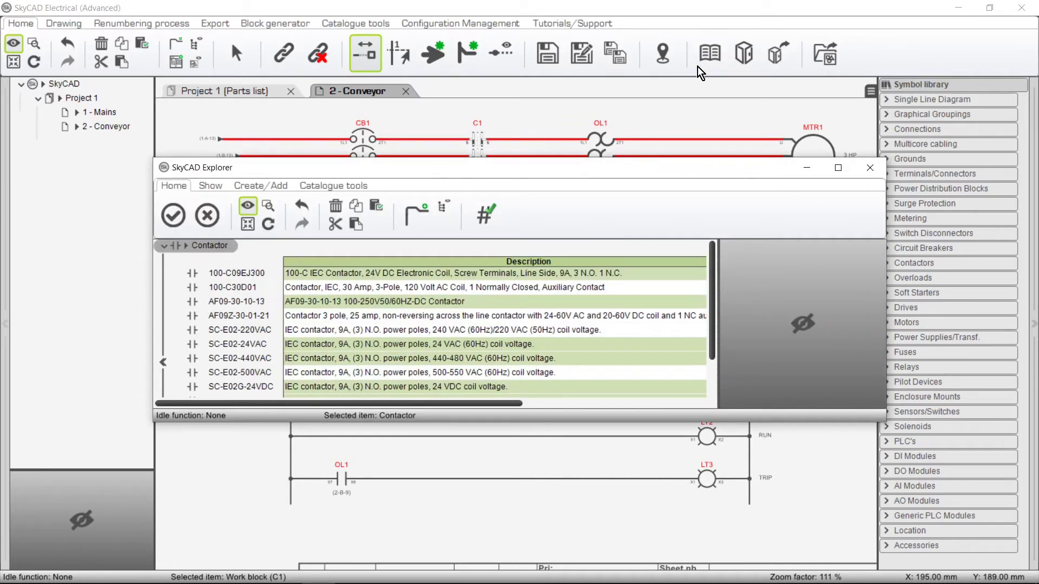
pyautogui.click(265, 302)
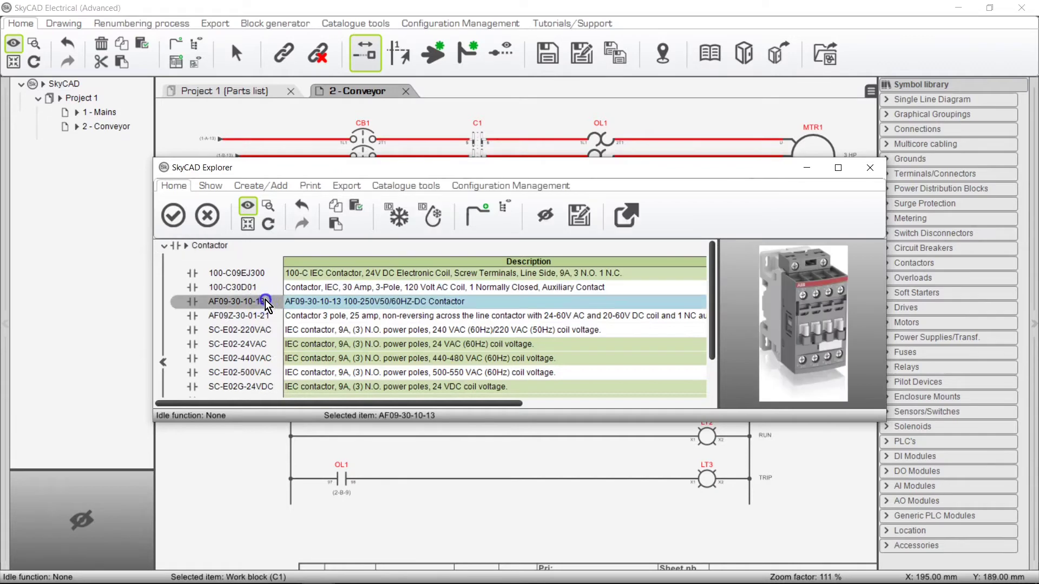
pyautogui.click(173, 215)
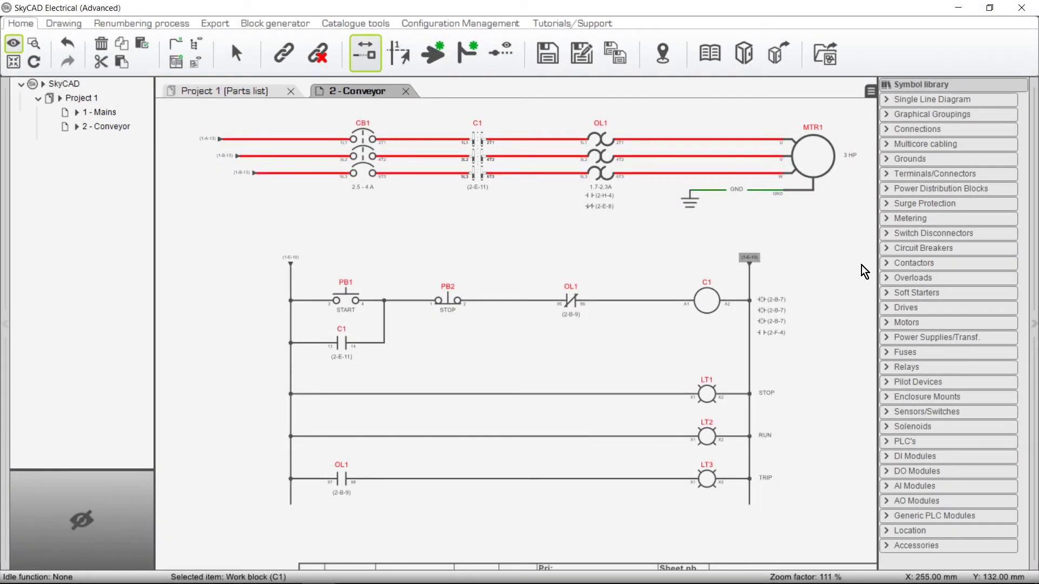
# Pick the NC Contact Accessory symbol from the Accessories category of the Symbol library.
pyautogui.click(903, 264)
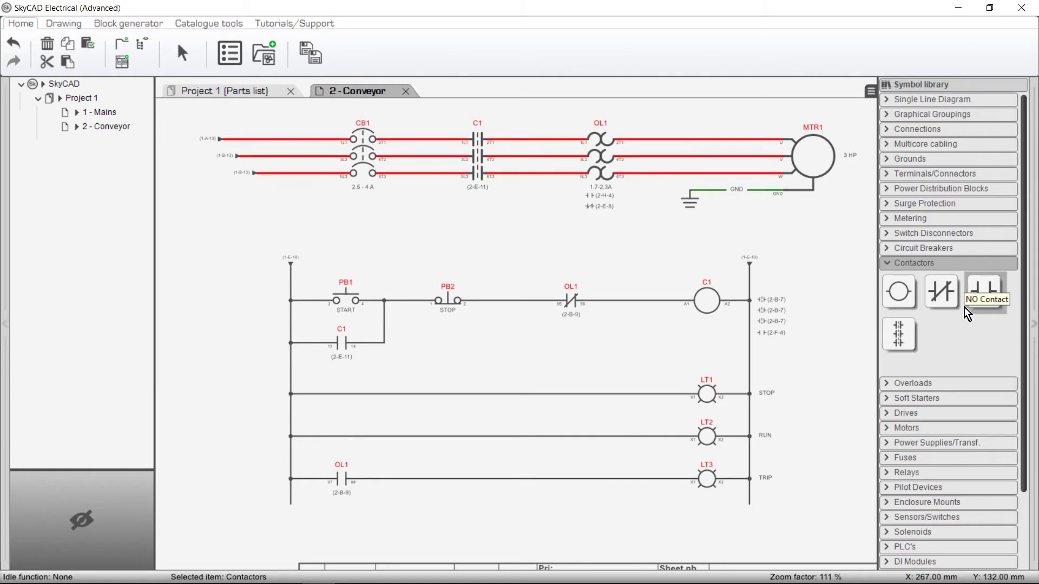
pyautogui.scroll(-2, 967, 313)
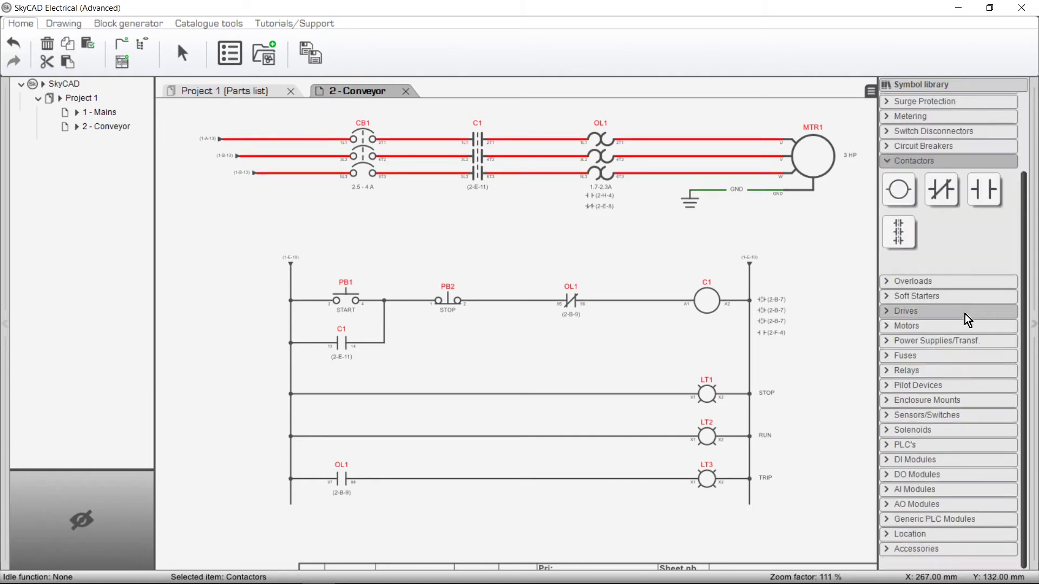
pyautogui.click(967, 549)
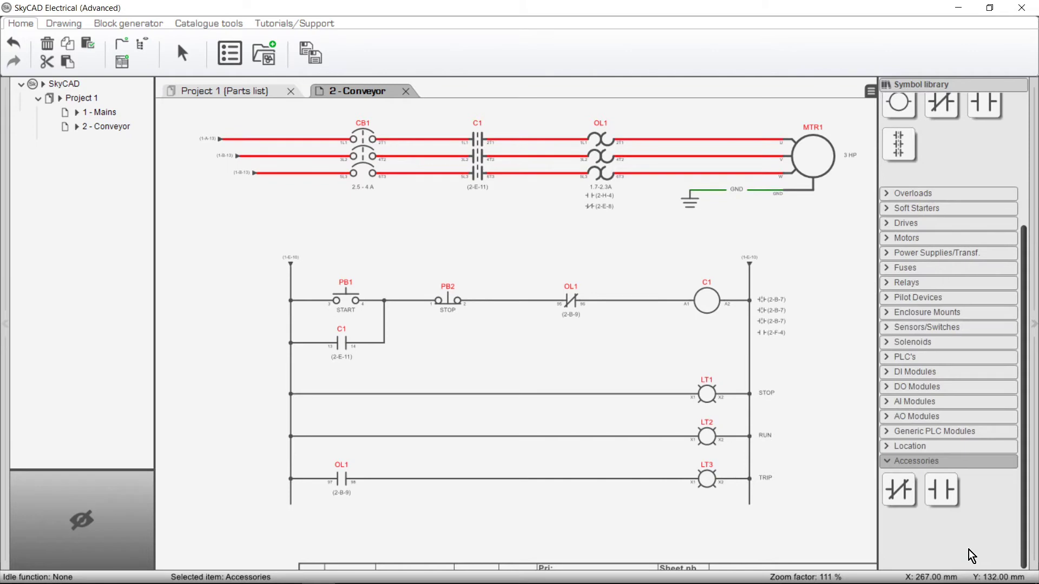
pyautogui.click(899, 490)
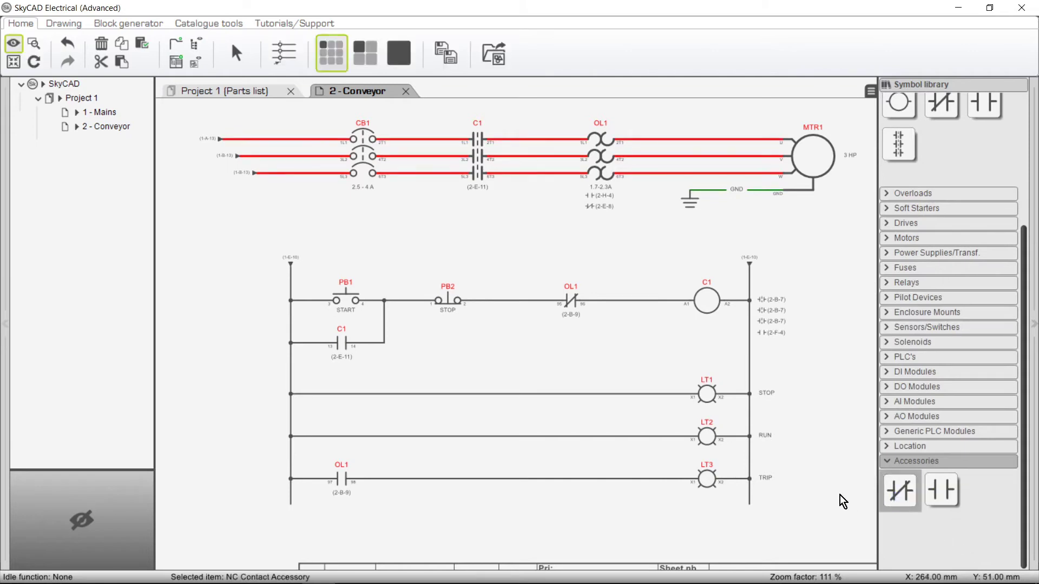
# Place the NC contact accessory on the STOP light rung with C1 as its main component.
pyautogui.click(334, 394)
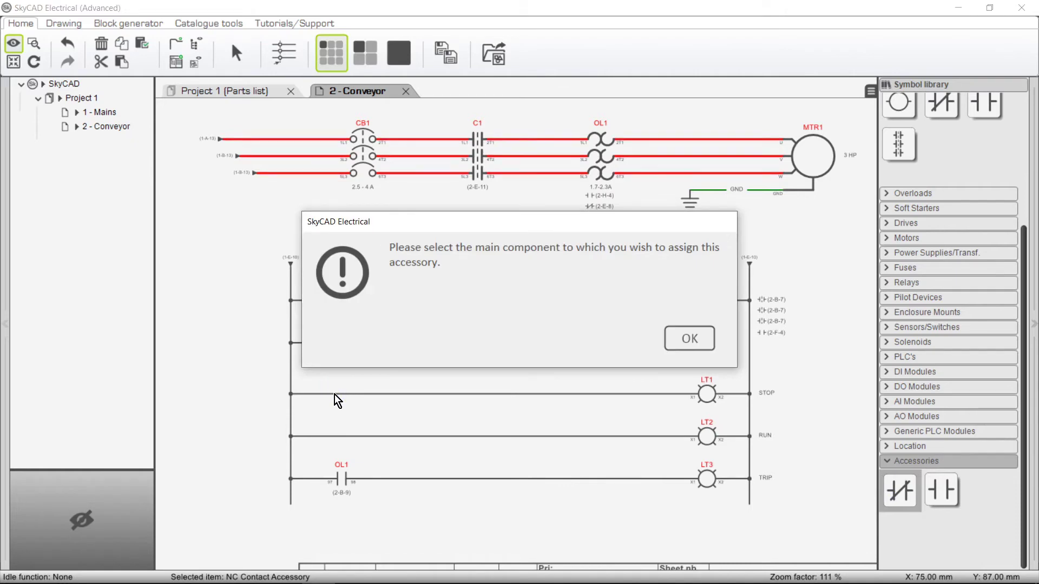
pyautogui.click(673, 338)
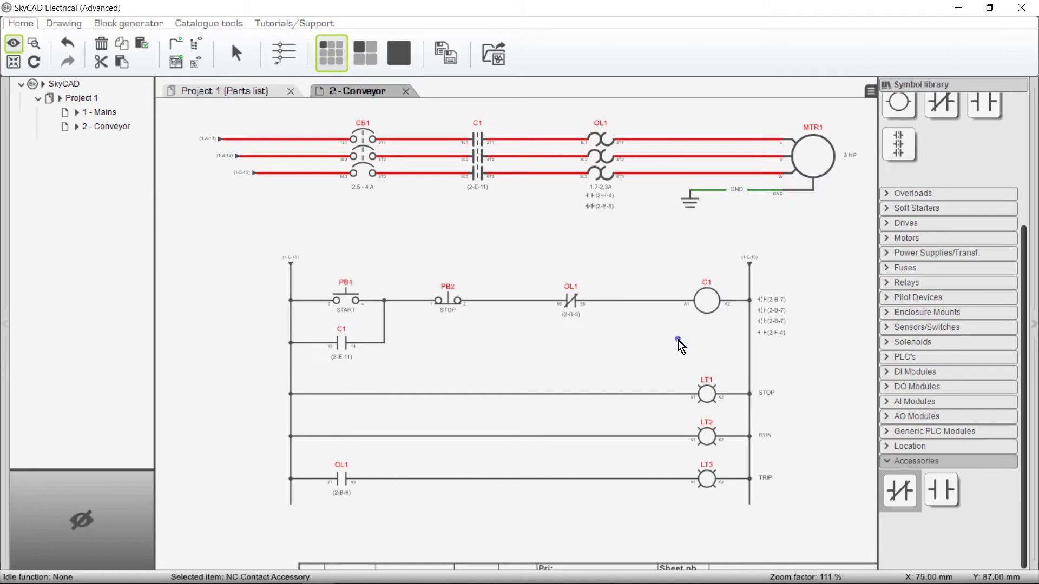
pyautogui.click(376, 261)
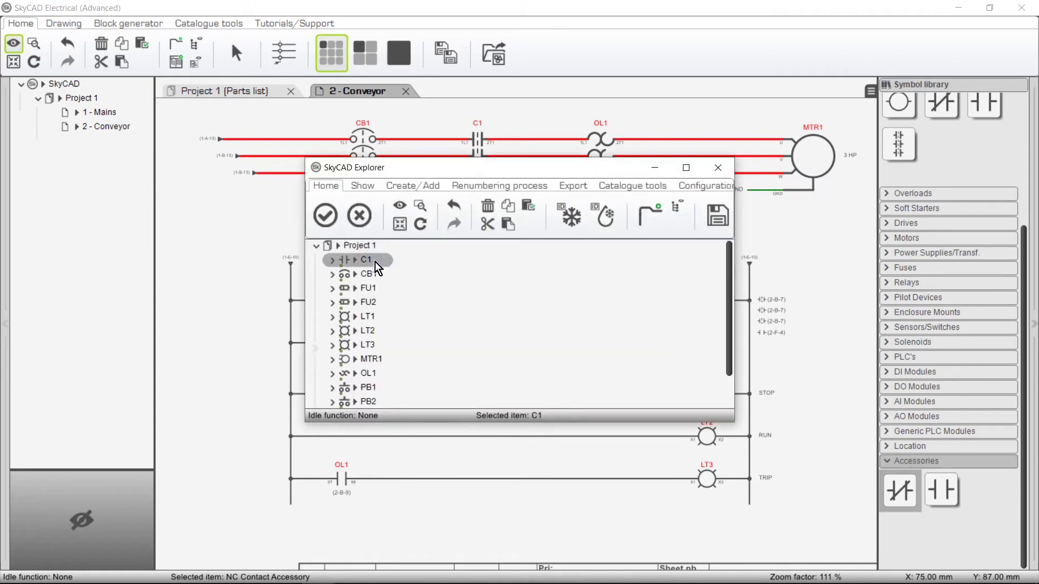
pyautogui.click(330, 222)
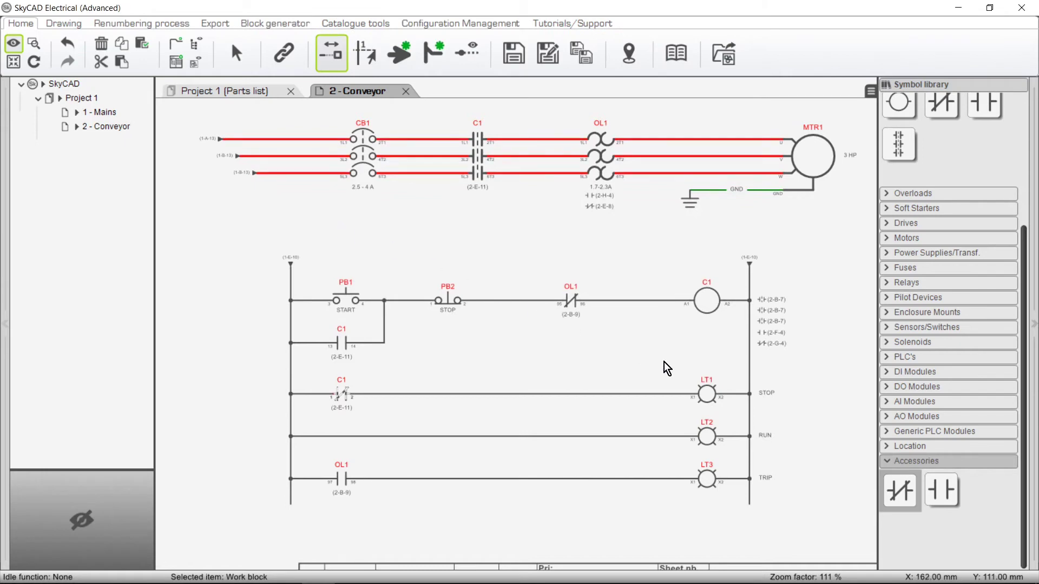
# Place a NO contact accessory on the RUN light rung, also linked to C1.
pyautogui.click(942, 491)
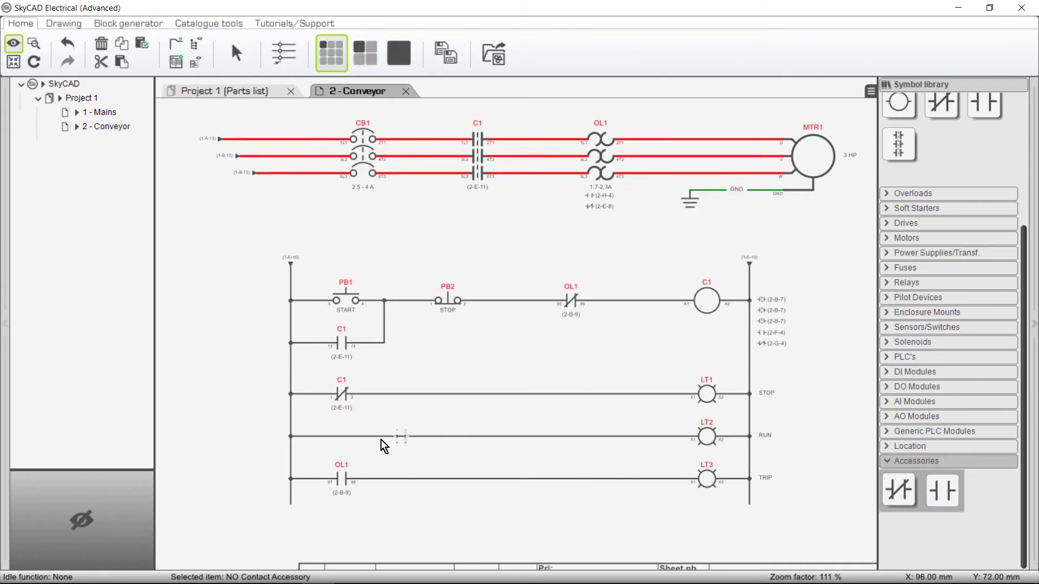
pyautogui.click(340, 436)
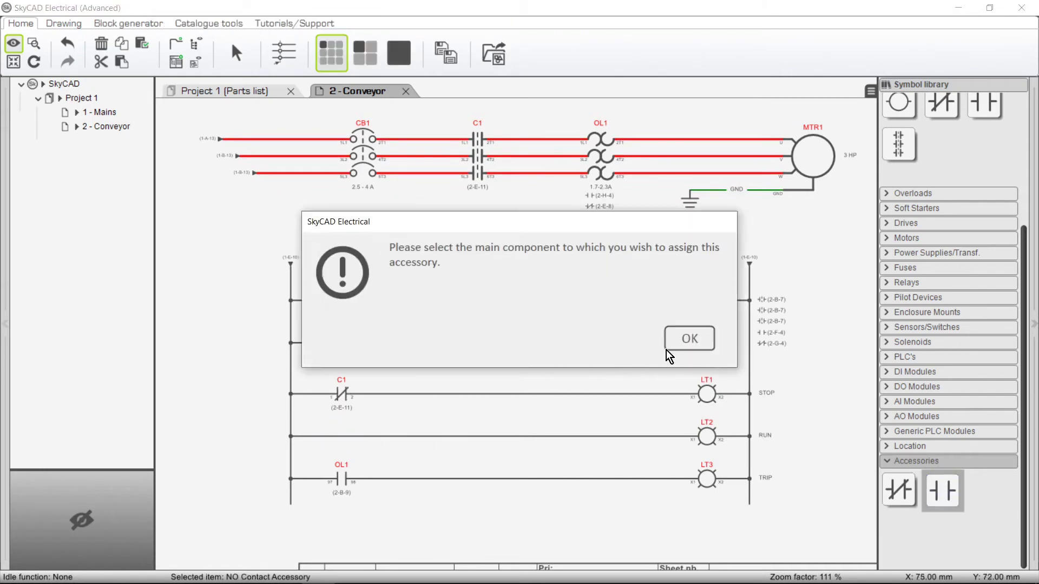
pyautogui.click(688, 340)
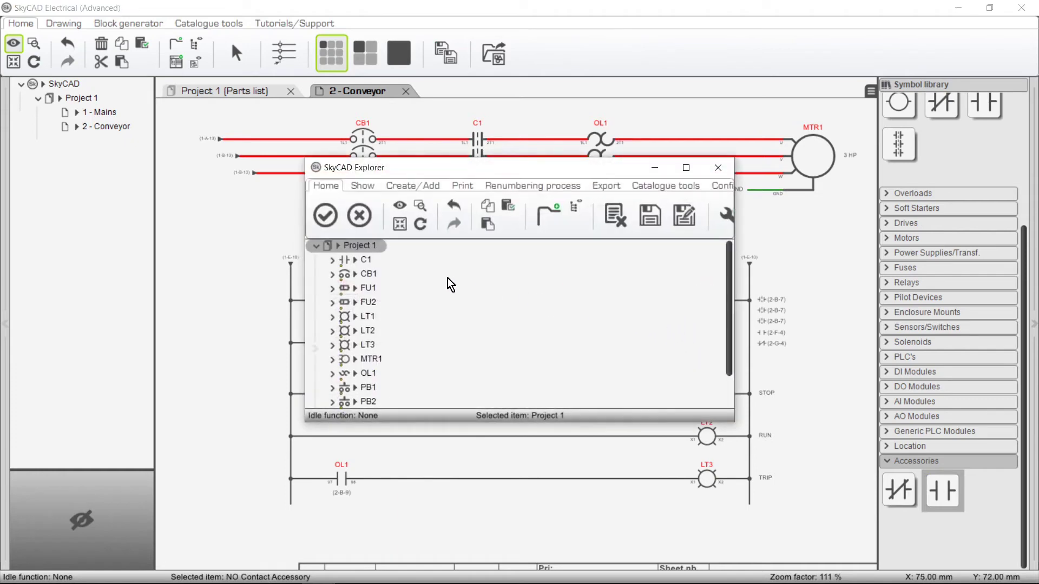
pyautogui.click(365, 260)
pyautogui.click(325, 215)
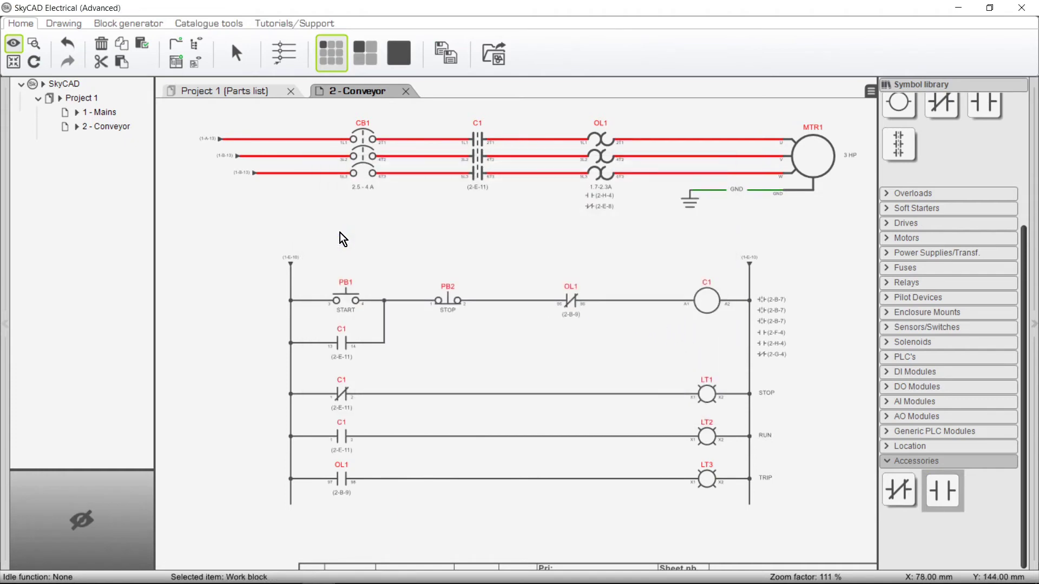
# Show the Project 1 parts list and select the two C1 Accessory rows that have no part number.
pyautogui.click(266, 92)
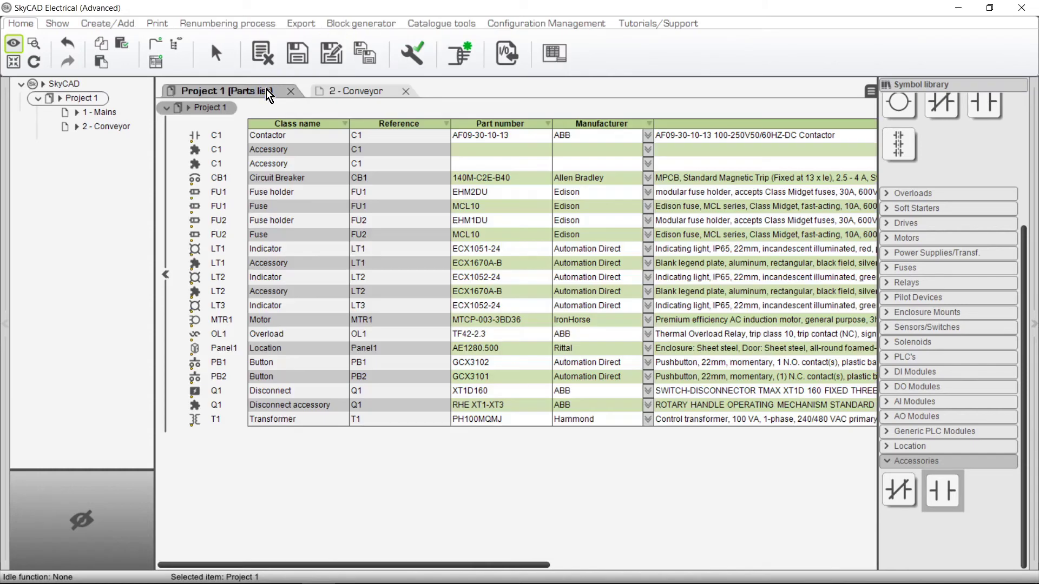
pyautogui.click(220, 150)
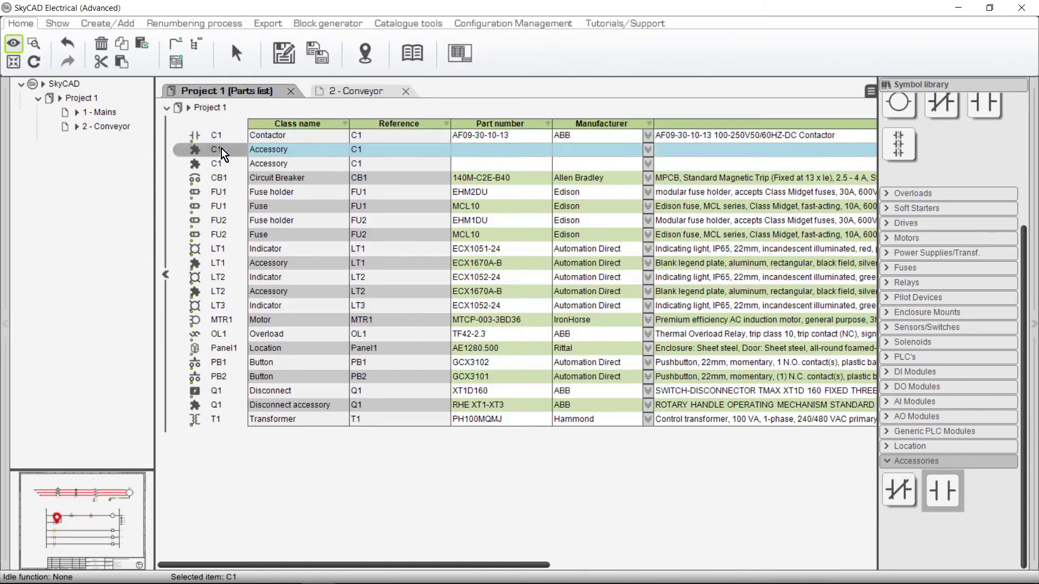
pyautogui.keyDown('ctrl'); pyautogui.click(223, 164); pyautogui.keyUp('ctrl')
pyautogui.click(223, 163)
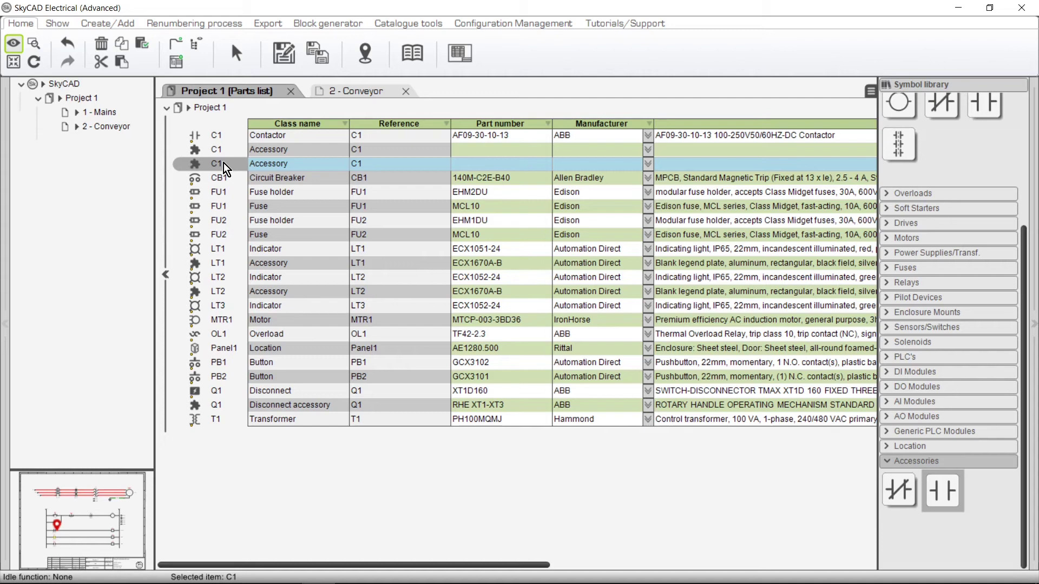
# On the 2 - Conveyor sheet, rename the RUN rung C1 contact's terminals to 13 and 14.
pyautogui.click(349, 91)
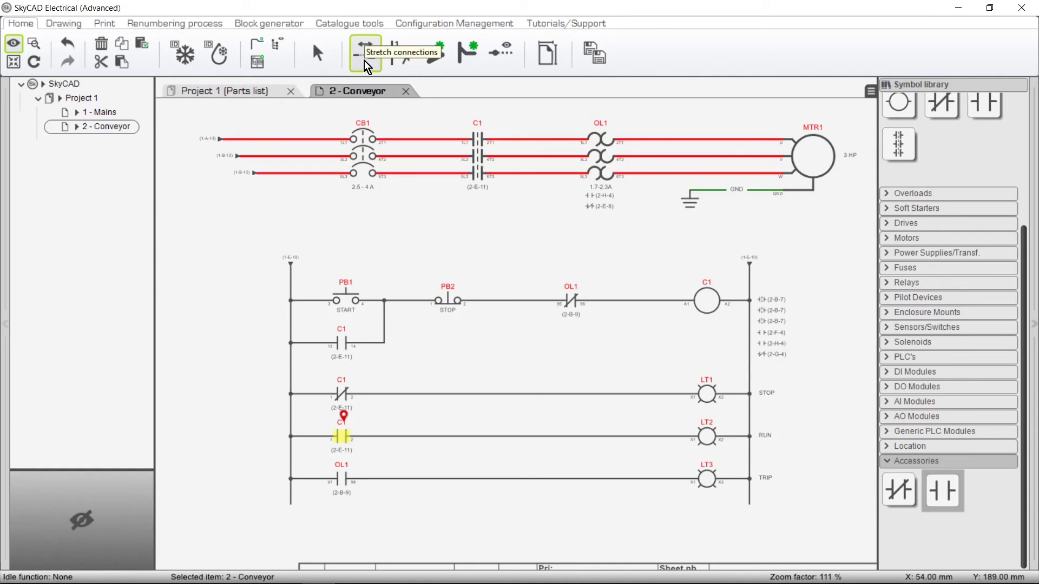
pyautogui.scroll(6, 324, 459)
pyautogui.click(368, 432)
pyautogui.doubleClick(370, 438)
pyautogui.write('13')
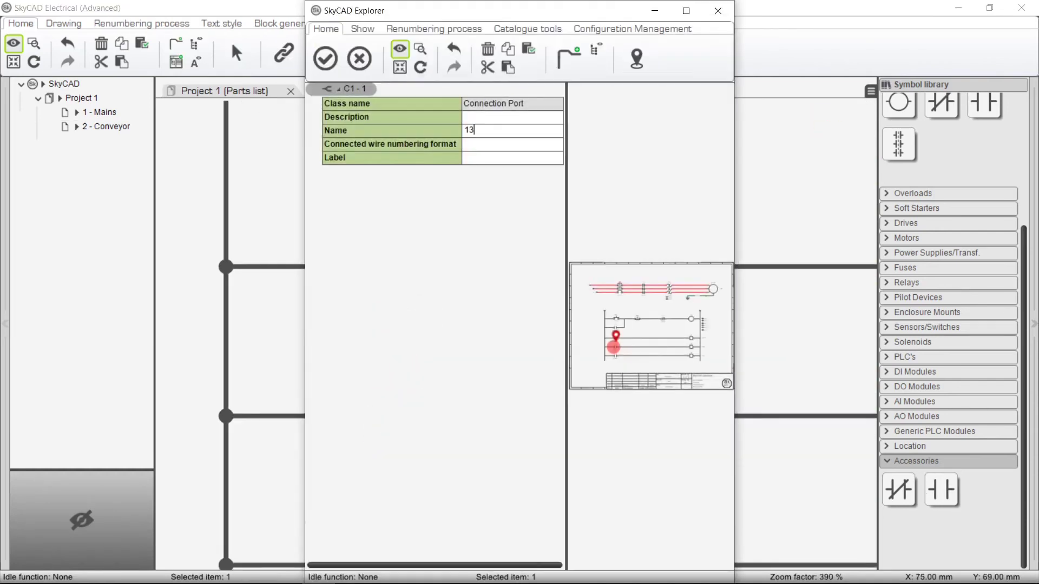
pyautogui.click(336, 66)
pyautogui.click(441, 427)
pyautogui.doubleClick(441, 430)
pyautogui.write('14')
pyautogui.click(325, 59)
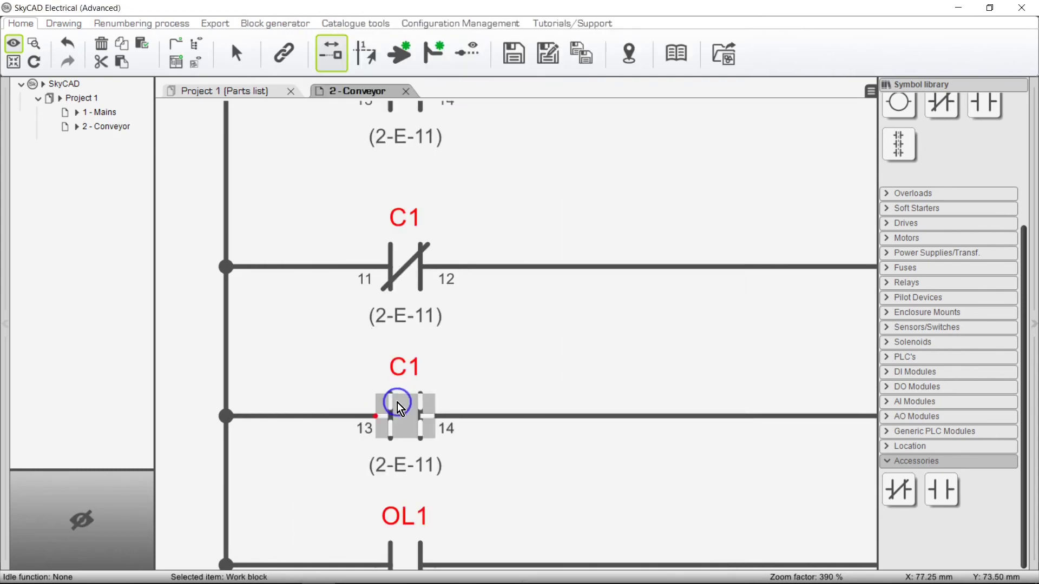
# Set the RUN rung C1 contact's part number to CA5-10 and save it to the catalogue.
pyautogui.doubleClick(399, 401)
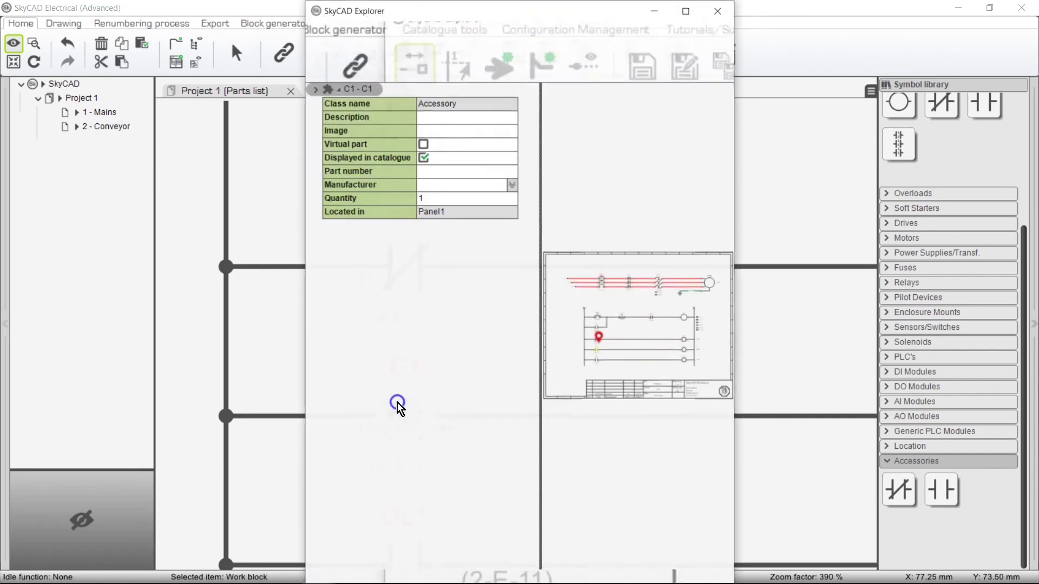
pyautogui.click(470, 174)
pyautogui.write('CA5-10')
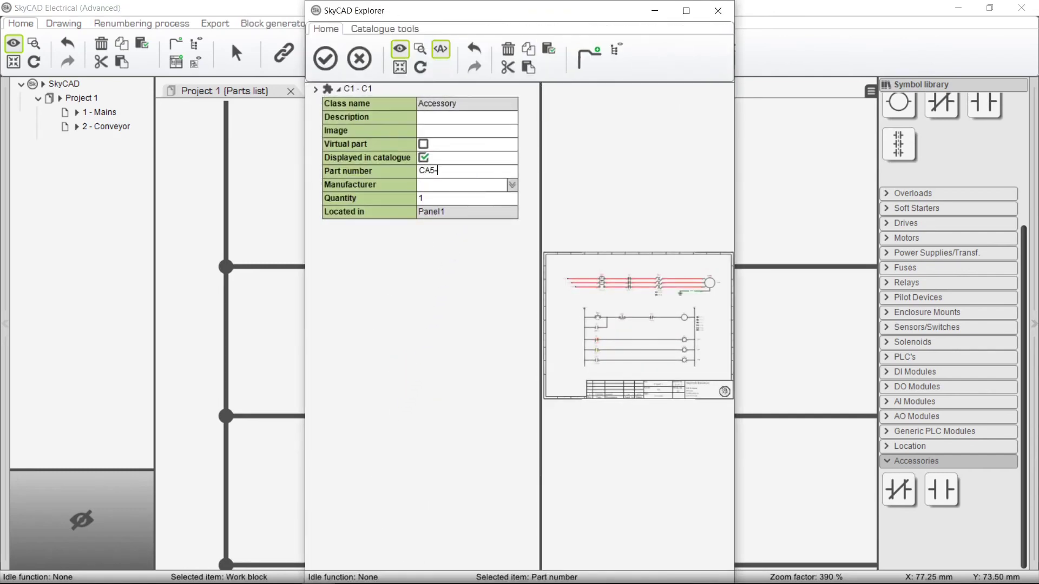
pyautogui.click(358, 89)
pyautogui.click(636, 58)
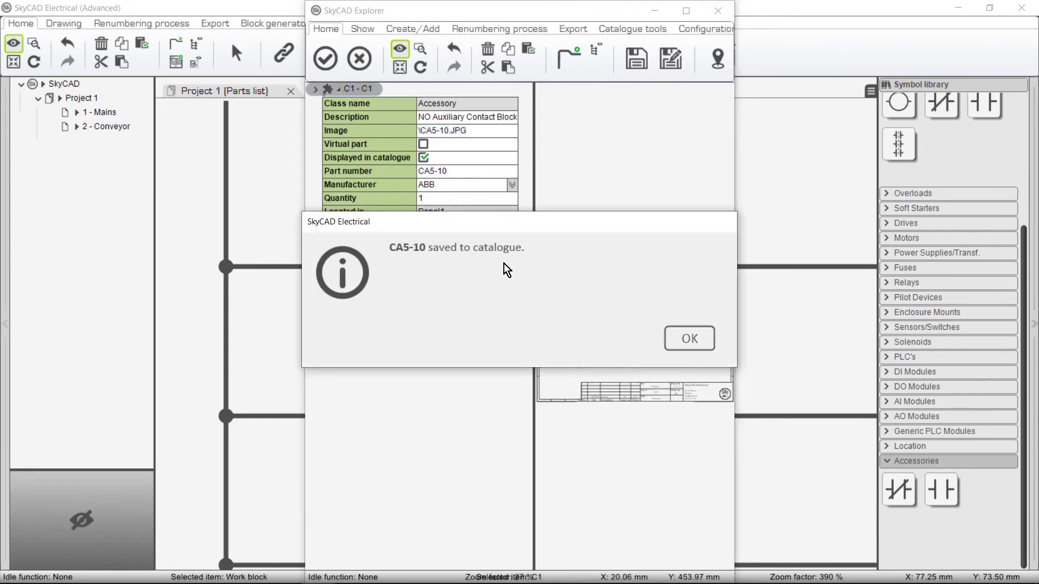
pyautogui.click(696, 351)
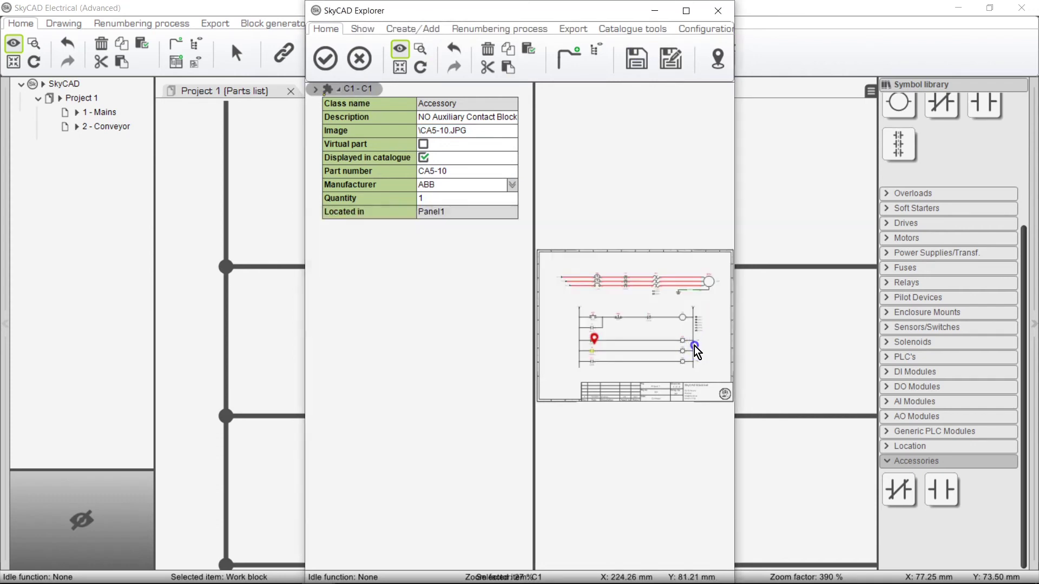
pyautogui.click(730, 11)
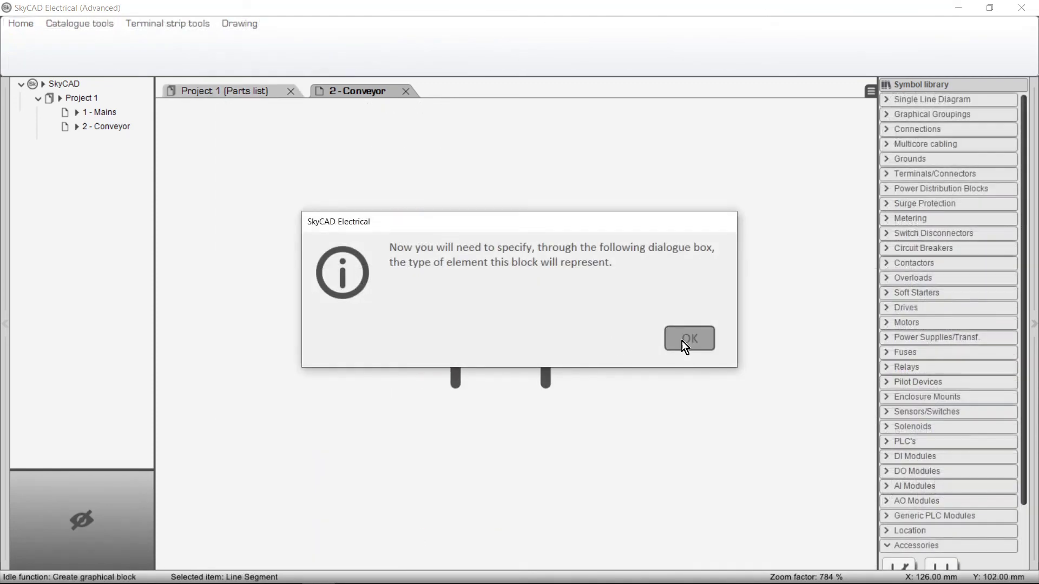
# Select Accessory as the element type for the NO contact accessory block.
pyautogui.click(683, 345)
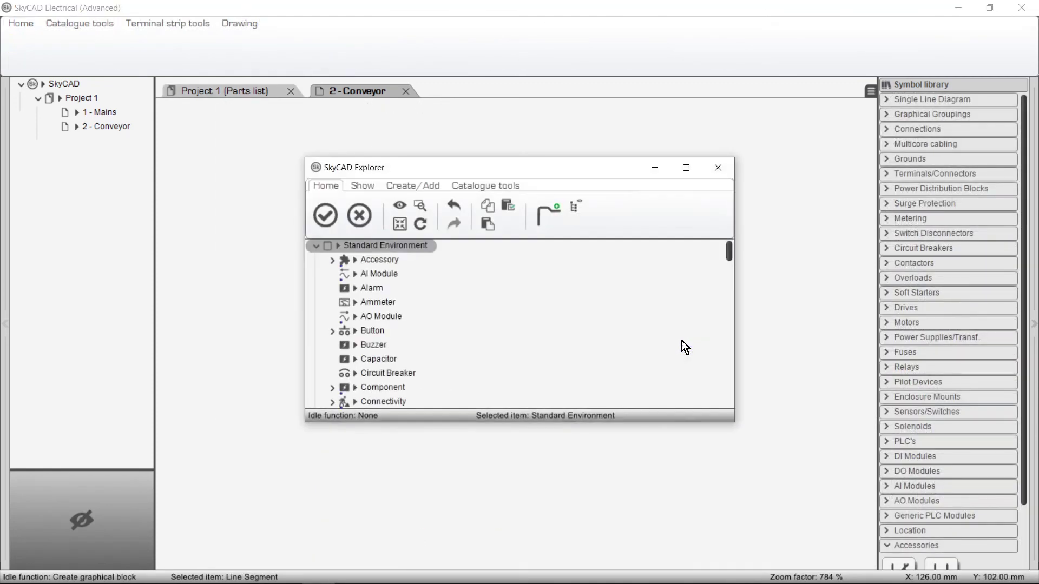
pyautogui.click(415, 264)
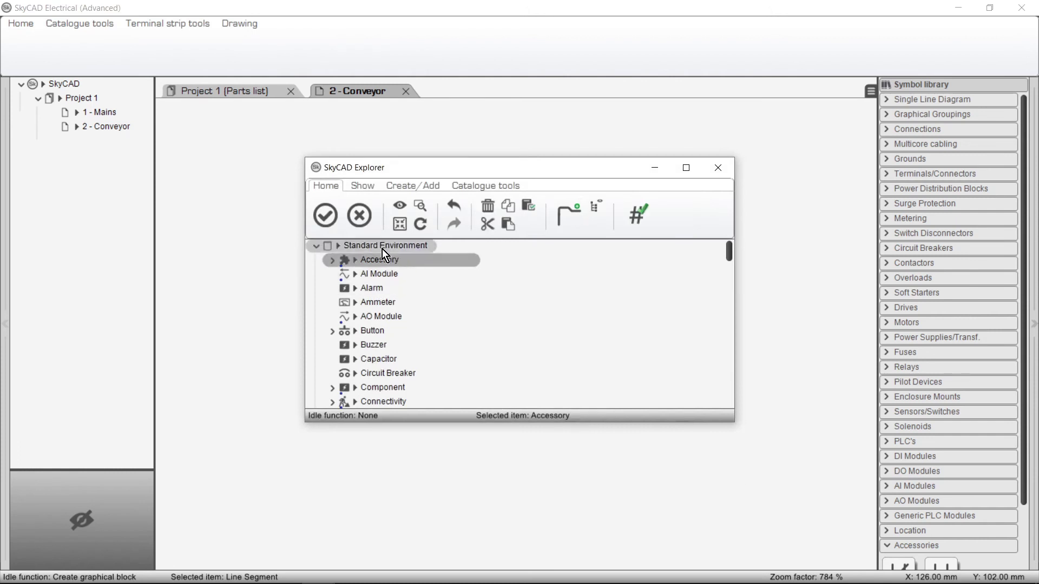
# Confirm the Accessory type and zoom in on Panel1's door disconnect handle and STOP/RUN/TRIP lights.
pyautogui.click(338, 227)
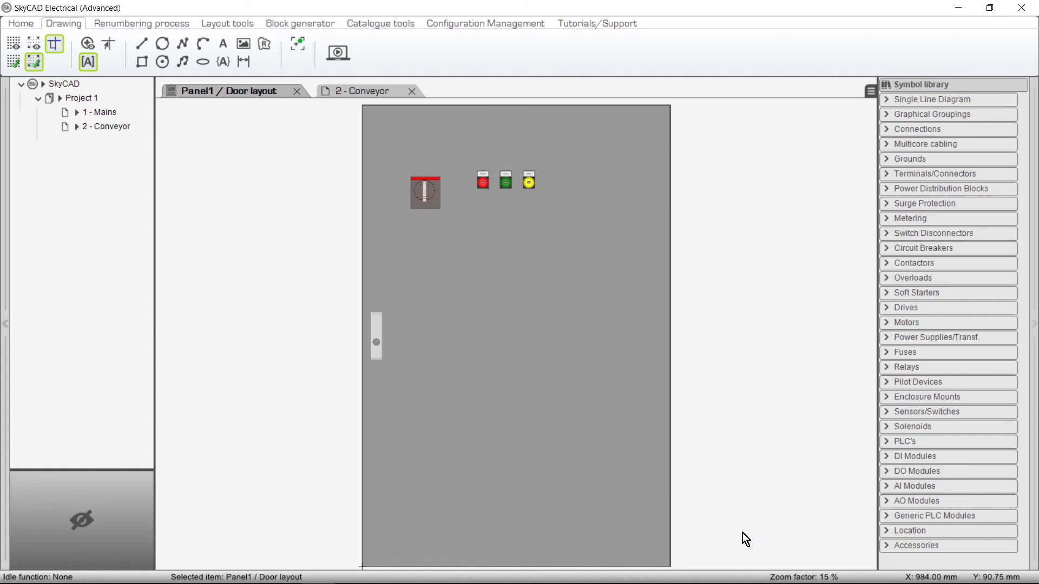
pyautogui.scroll(3, 454, 154)
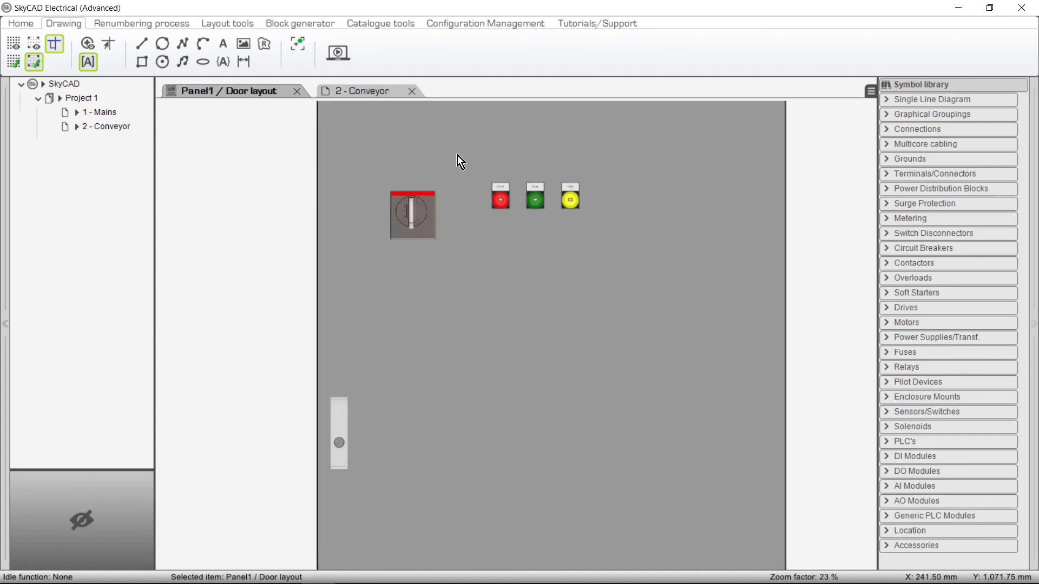
pyautogui.scroll(4, 443, 186)
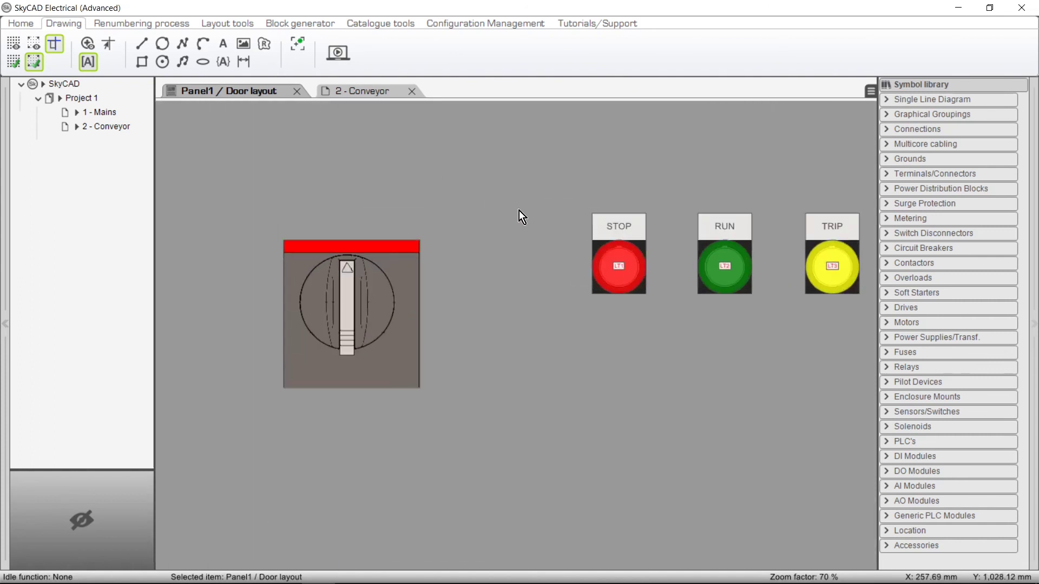